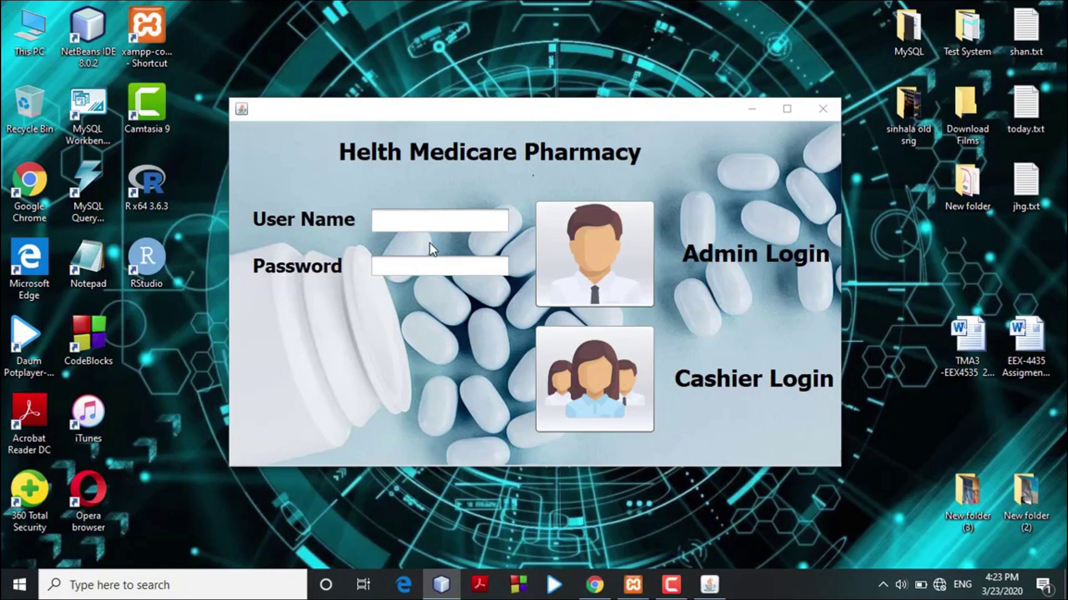
Enter the admin user name and password and attempt an Admin Login.
{"action": "left_click", "coordinate": [424, 224]}
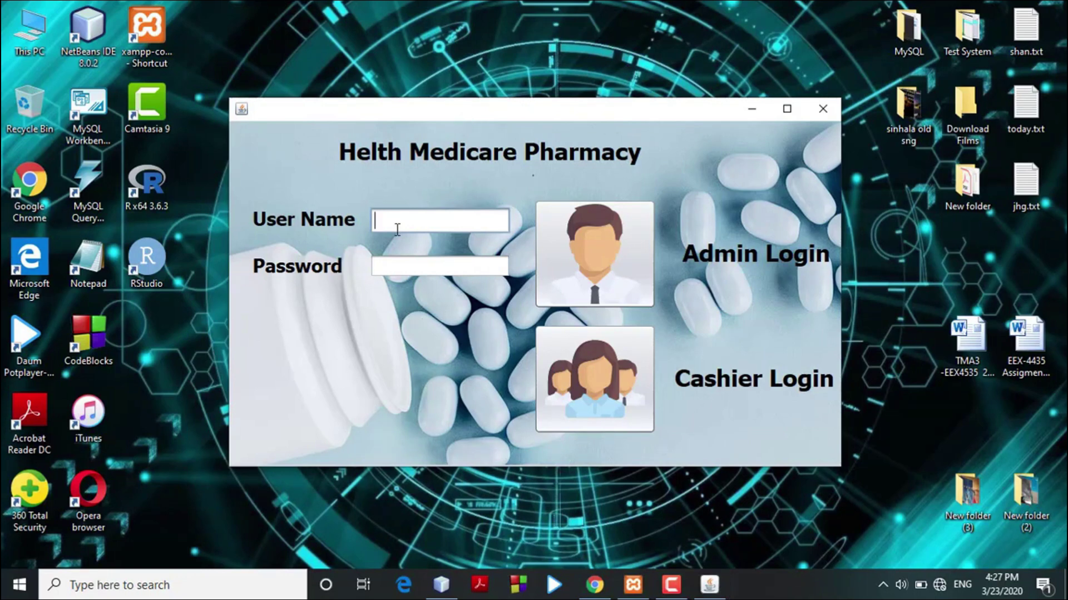
{"action": "type", "text": "admin"}
{"action": "left_click", "coordinate": [396, 262]}
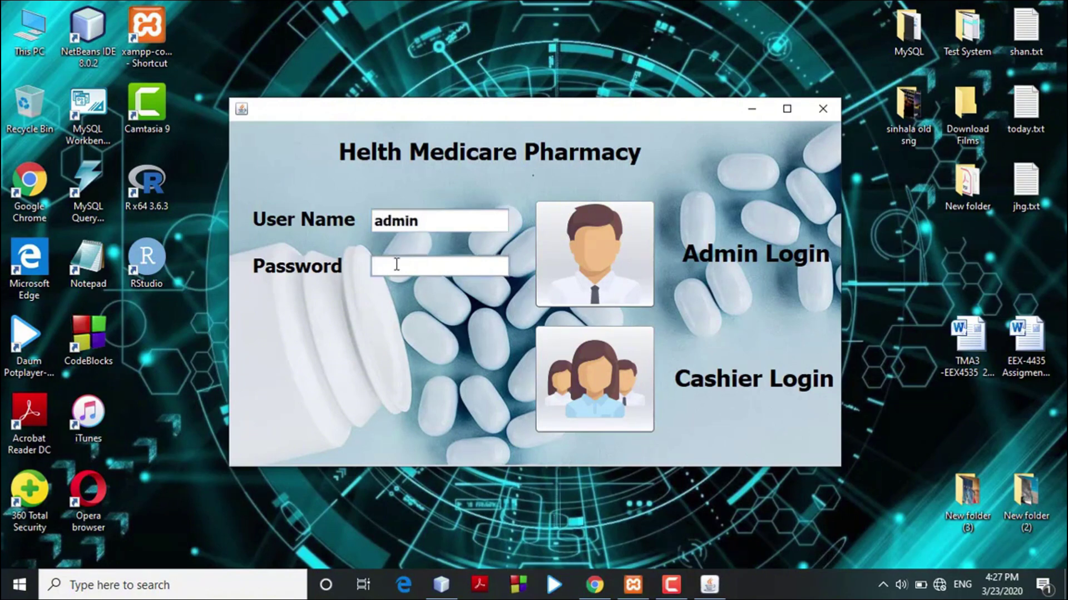
{"action": "type", "text": "1234"}
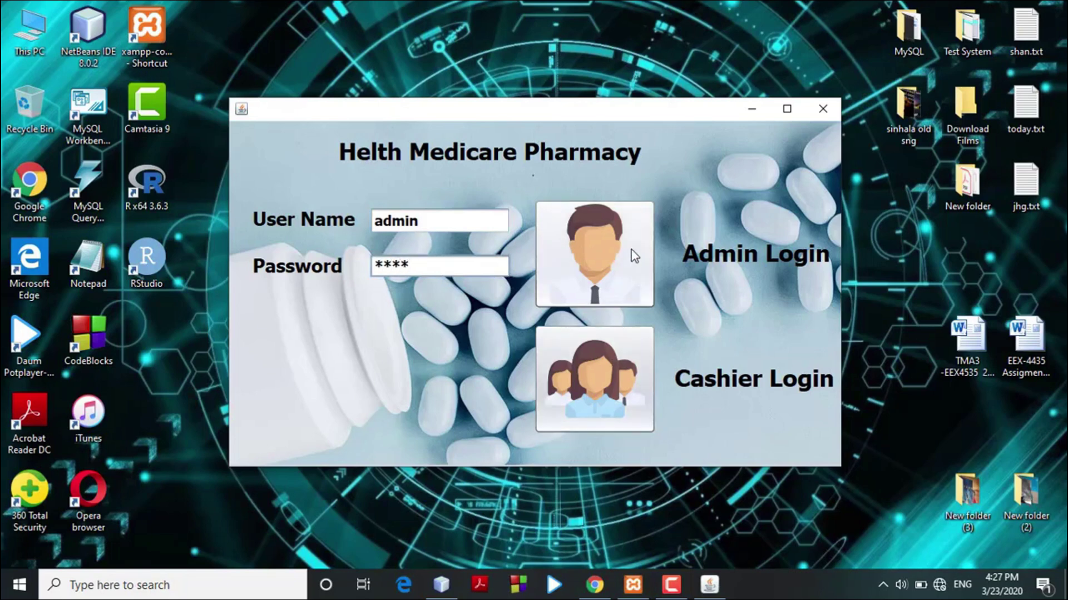
{"action": "left_click", "coordinate": [634, 256]}
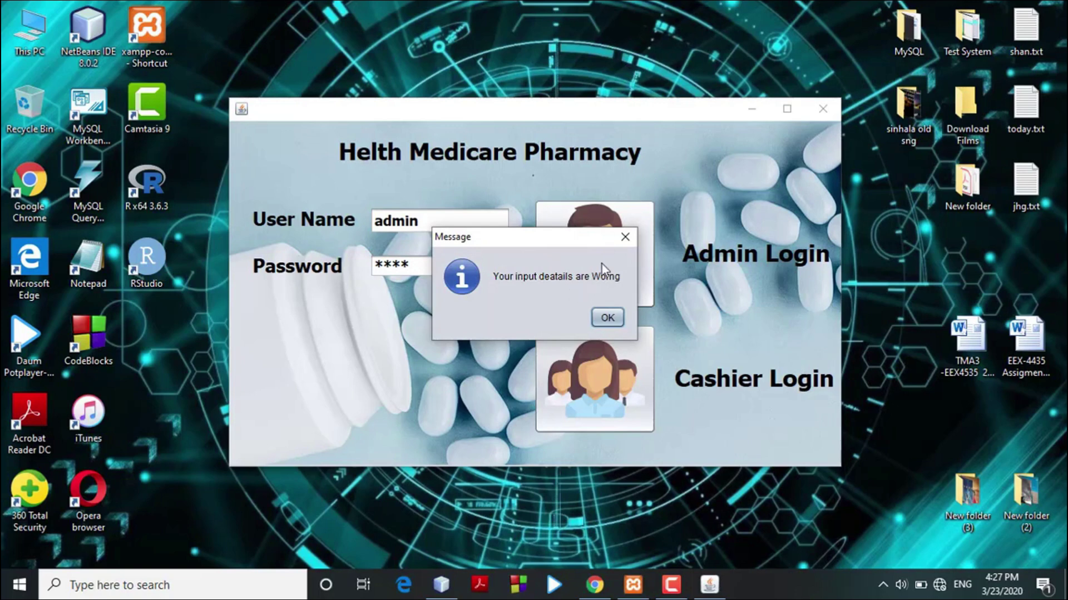
Dismiss the wrong-details error, correct the password, and log in as administrator.
{"action": "left_click", "coordinate": [625, 236]}
{"action": "left_click", "coordinate": [406, 267]}
{"action": "key", "text": "BackSpace"}
{"action": "type", "text": "4"}
{"action": "left_click", "coordinate": [583, 271]}
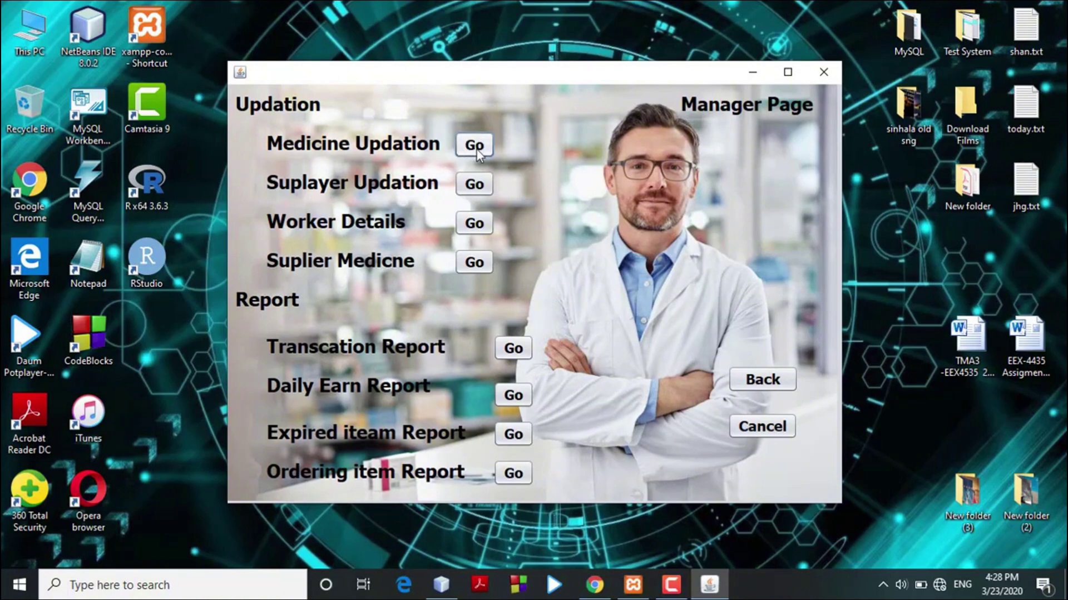
On the Medicine Updation page, search 'vita', select the VitaminB row, then clear the form.
{"action": "left_click", "coordinate": [476, 149]}
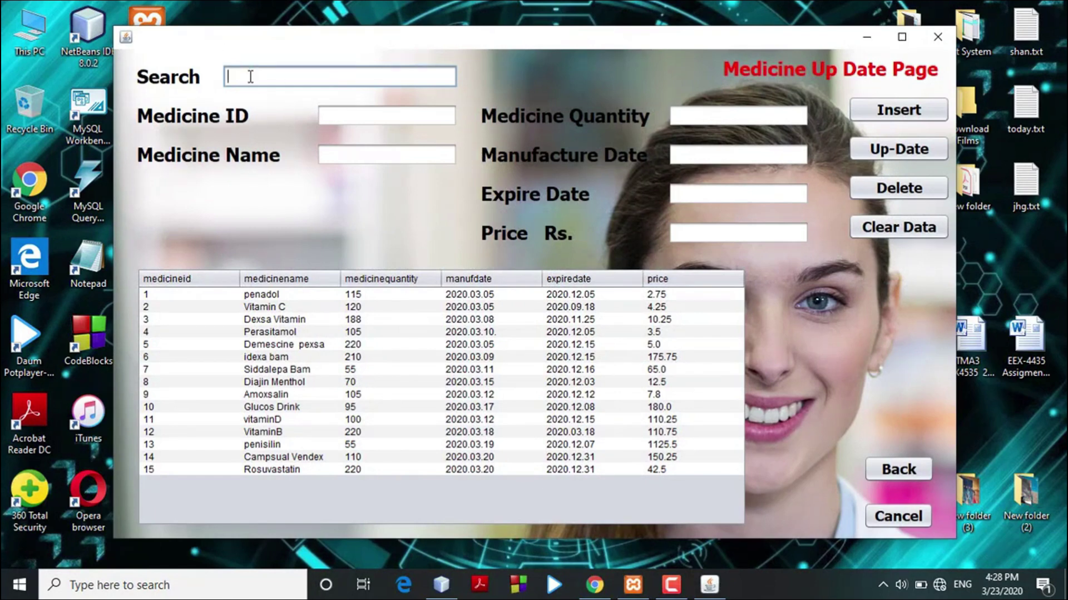
{"action": "type", "text": "vit"}
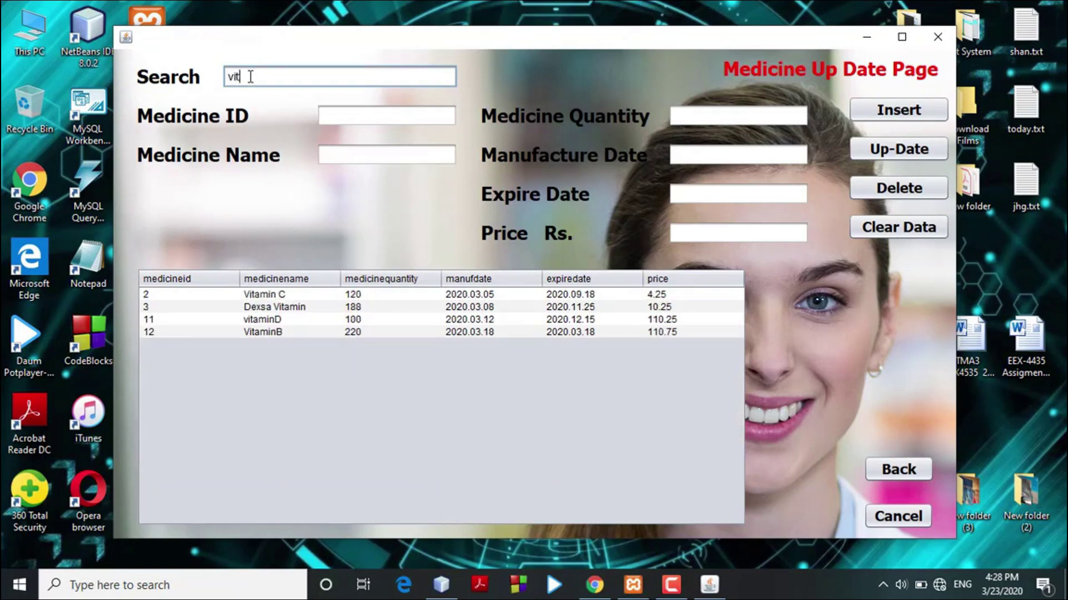
{"action": "type", "text": "m"}
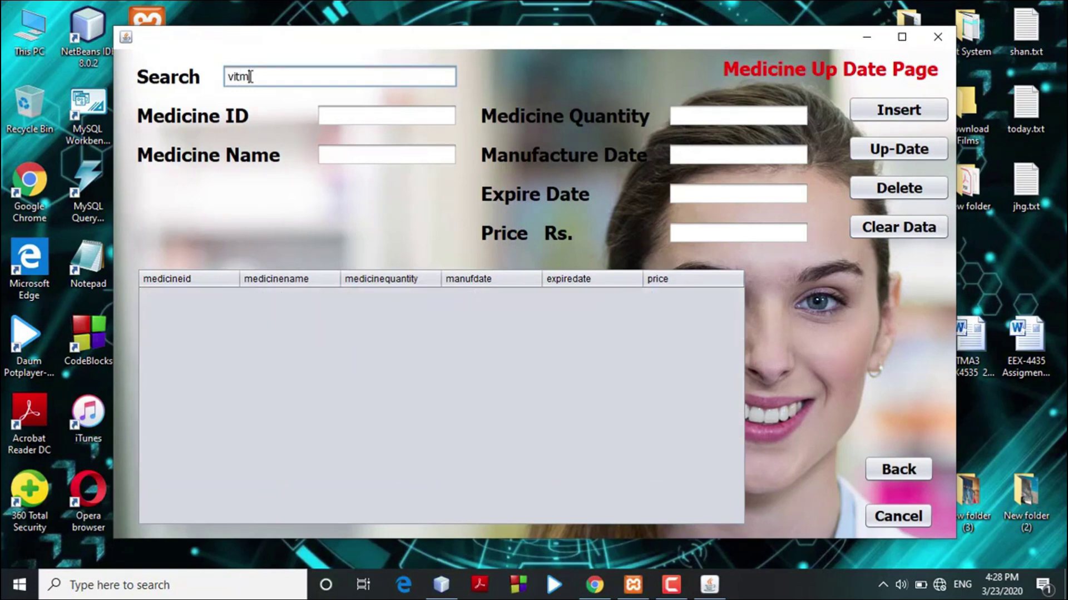
{"action": "key", "text": "BackSpace"}
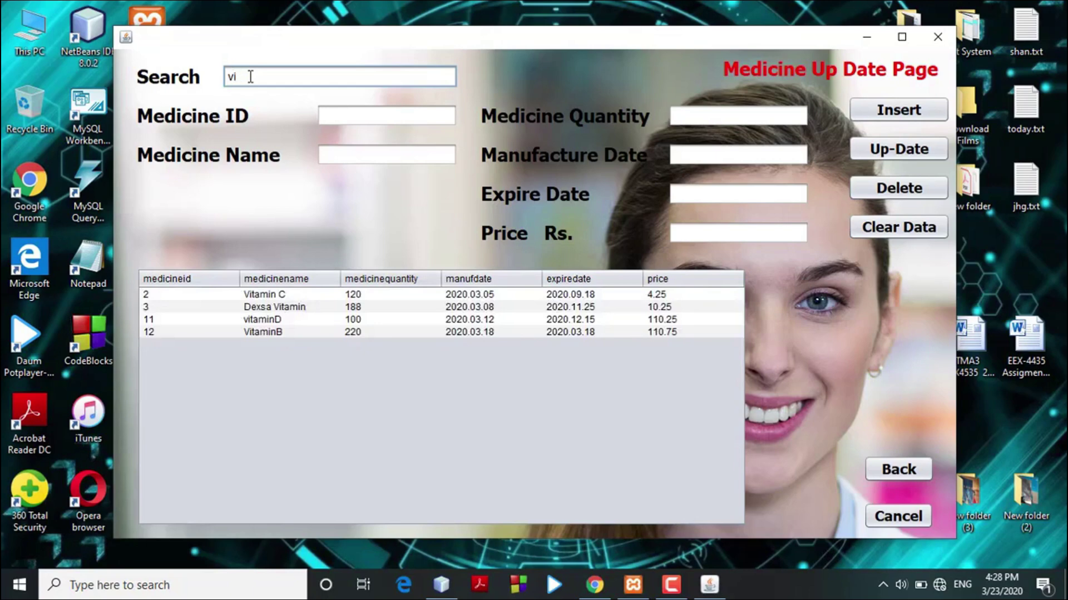
{"action": "type", "text": "ta"}
{"action": "left_click", "coordinate": [324, 332]}
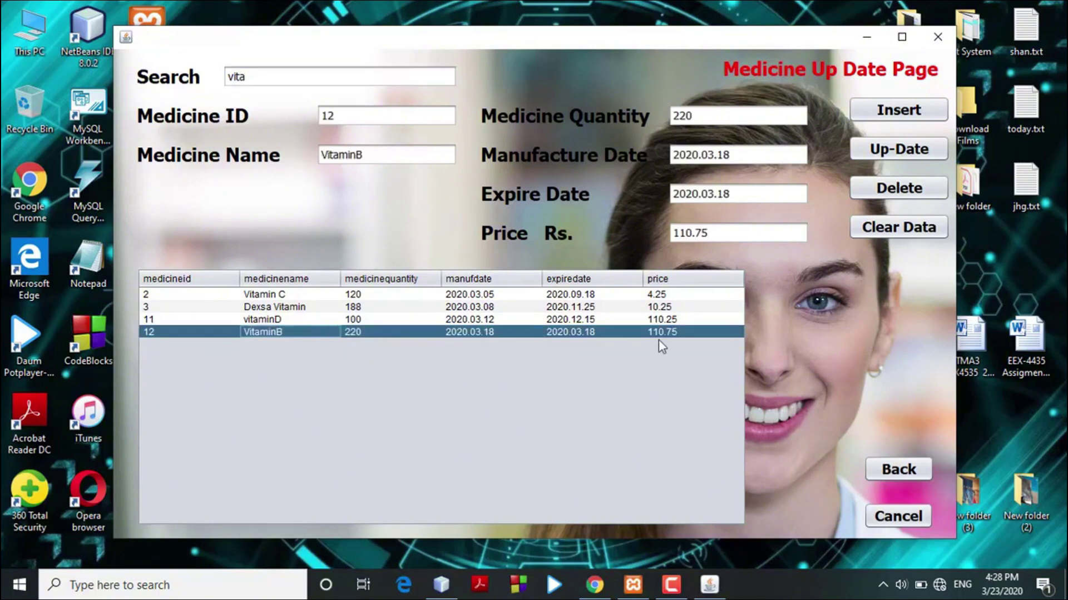
{"action": "left_click", "coordinate": [285, 81]}
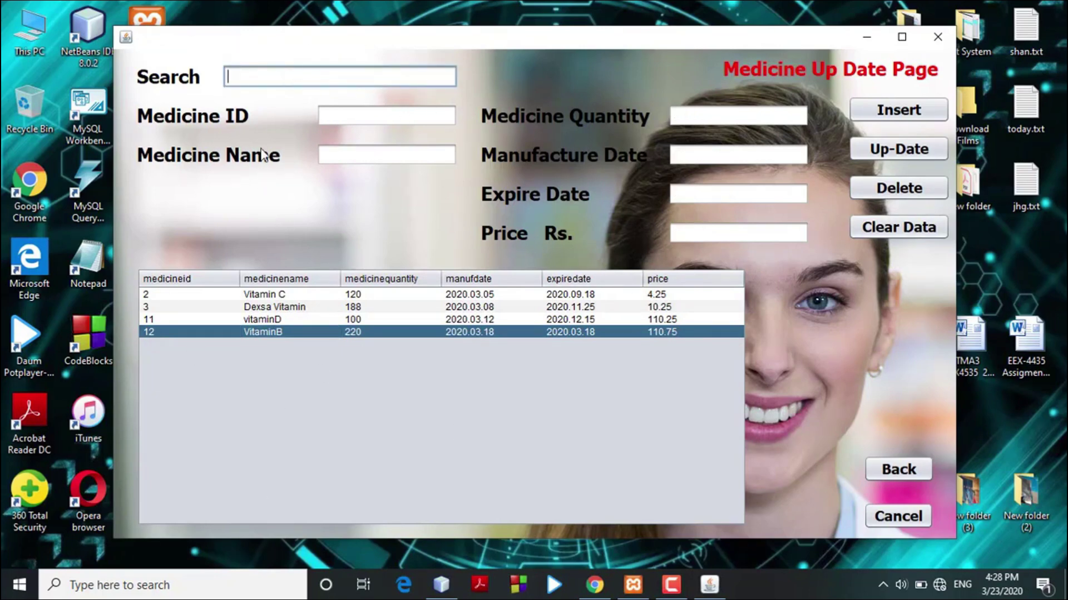
Insert Conexsa: quantity 180, made 2020.03.23, expiring 2020.12.31, price 45.75, and confirm.
{"action": "left_click", "coordinate": [383, 160]}
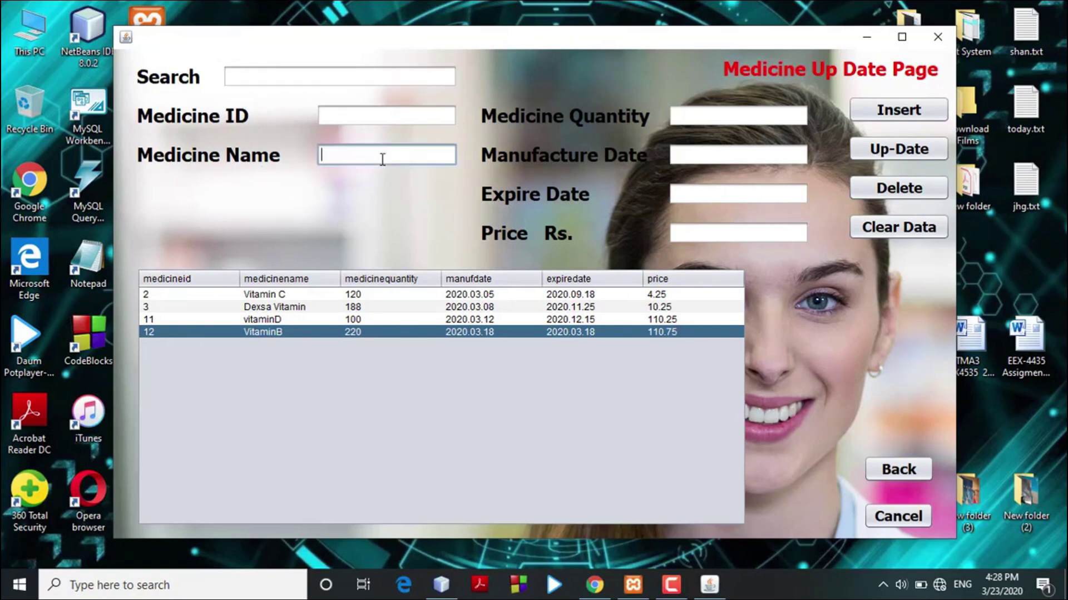
{"action": "type", "text": "Conexsa"}
{"action": "left_click", "coordinate": [695, 116]}
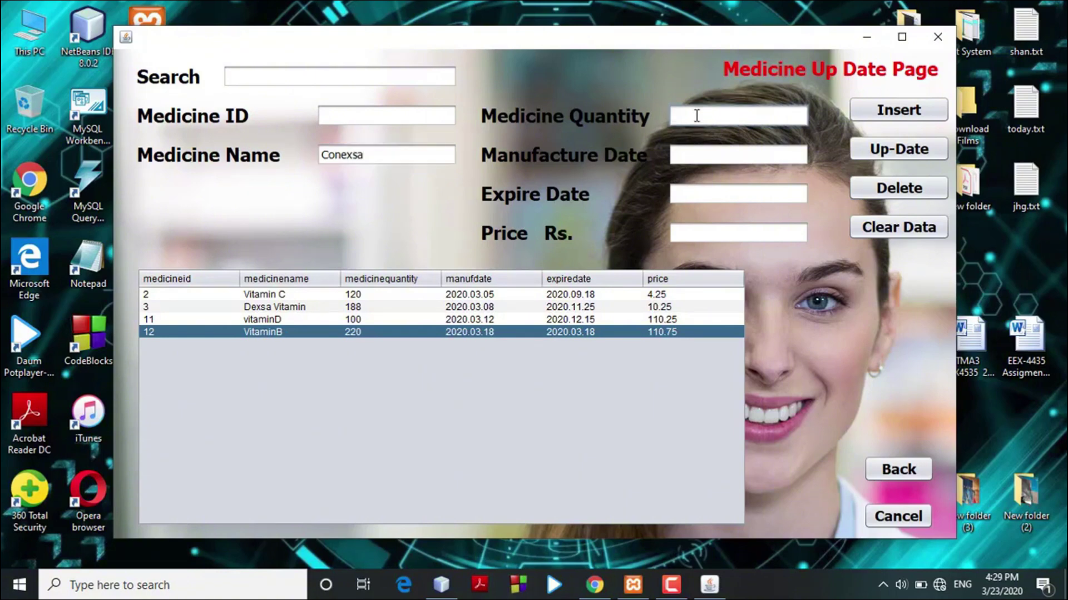
{"action": "type", "text": "180"}
{"action": "left_click", "coordinate": [688, 156]}
{"action": "type", "text": "20"}
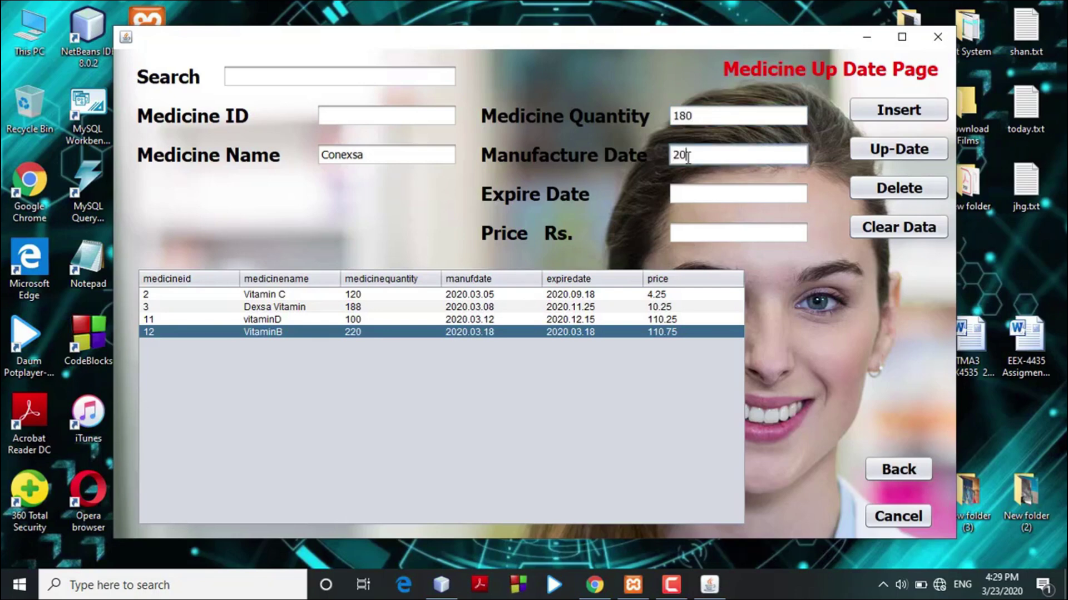
{"action": "type", "text": "20.03.23"}
{"action": "left_click", "coordinate": [693, 194]}
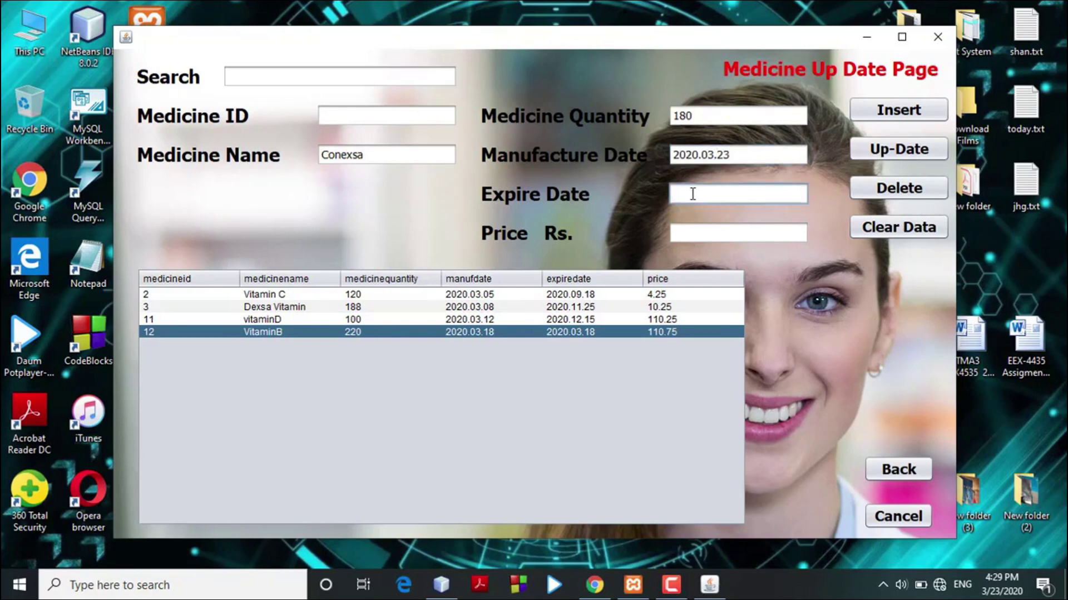
{"action": "type", "text": "2020.12.31"}
{"action": "left_click", "coordinate": [701, 236]}
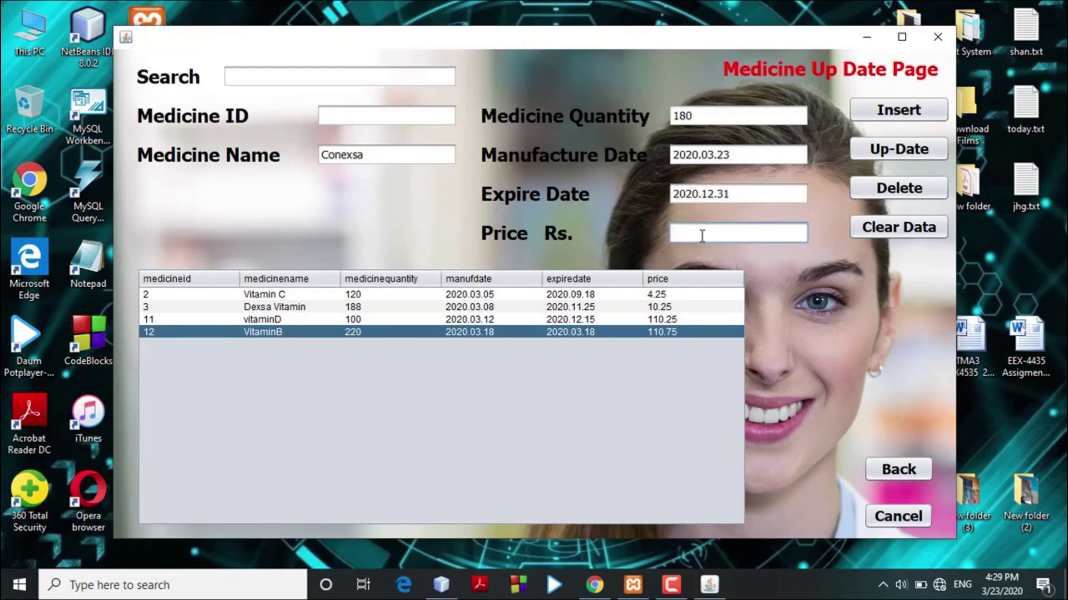
{"action": "type", "text": "45.75"}
{"action": "left_click", "coordinate": [890, 115]}
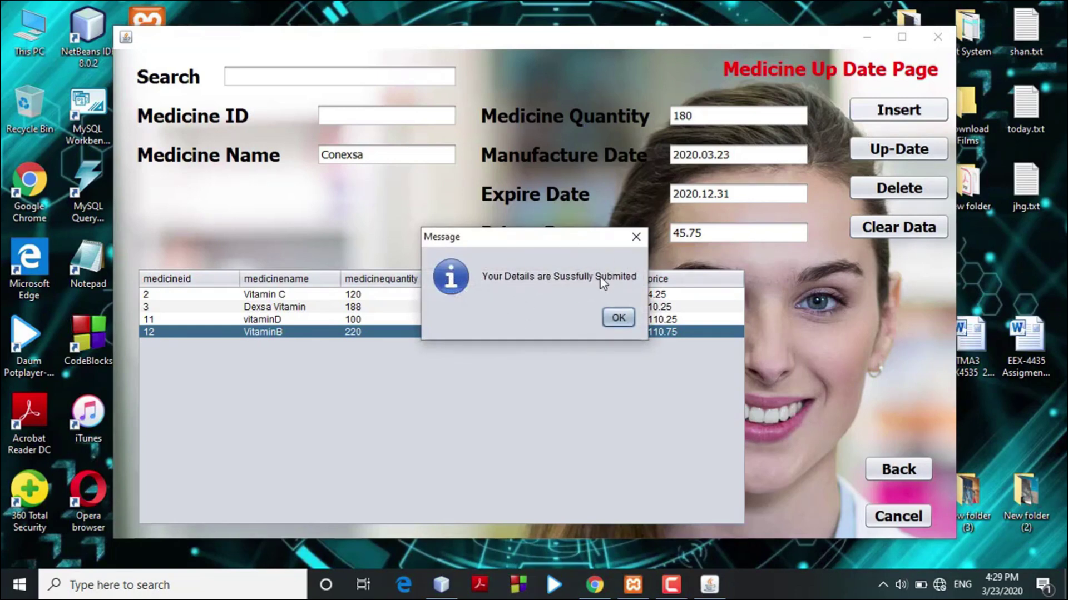
{"action": "left_click", "coordinate": [626, 322]}
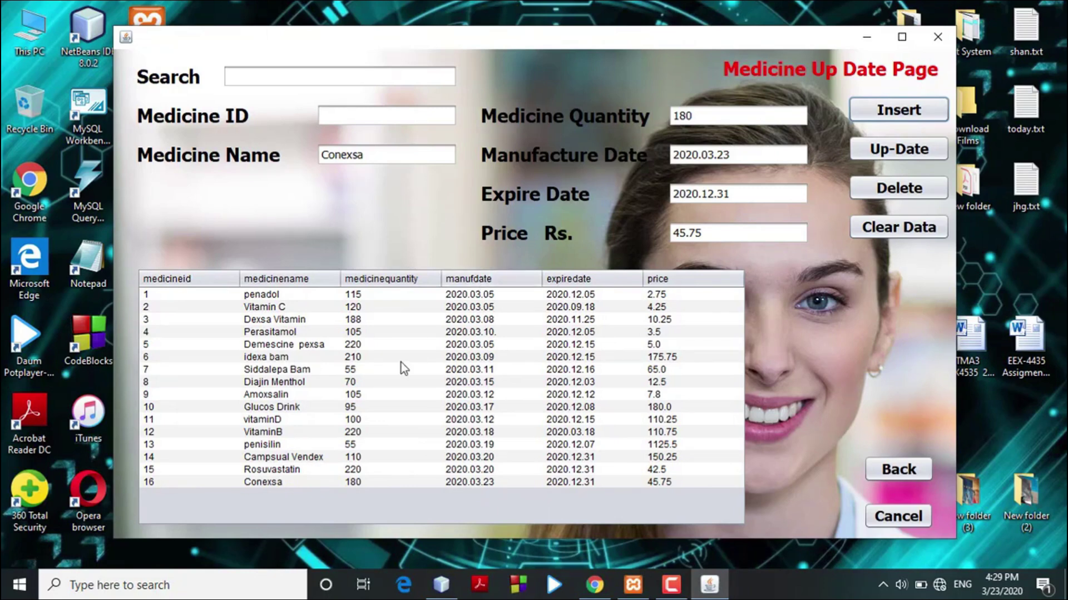
Change VitaminB's quantity from 220 to 100 with Up-Date, confirm, and go Back.
{"action": "left_click", "coordinate": [366, 436]}
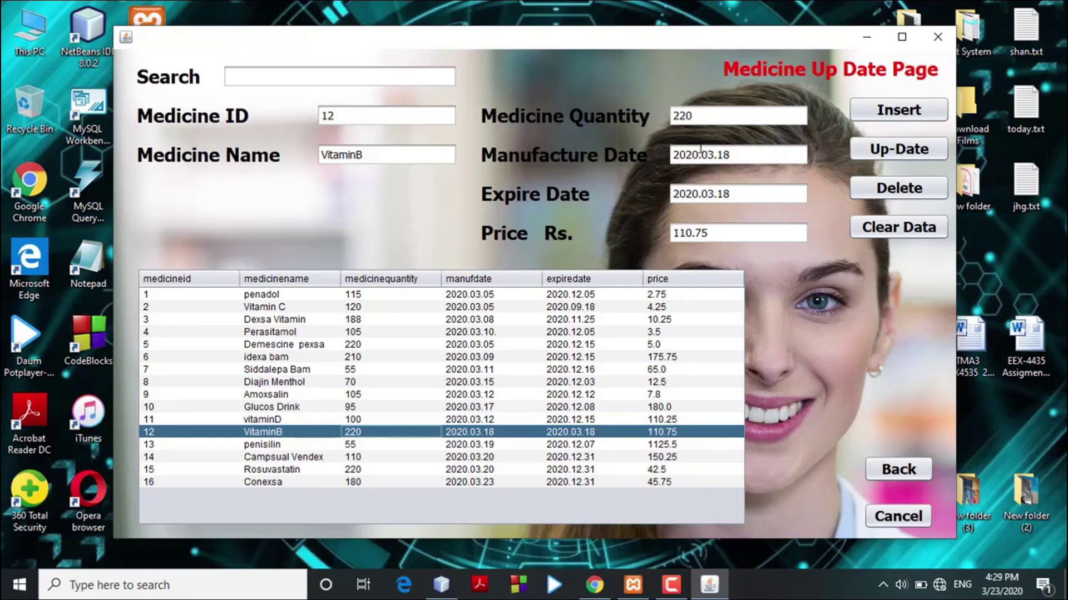
{"action": "left_click", "coordinate": [679, 118]}
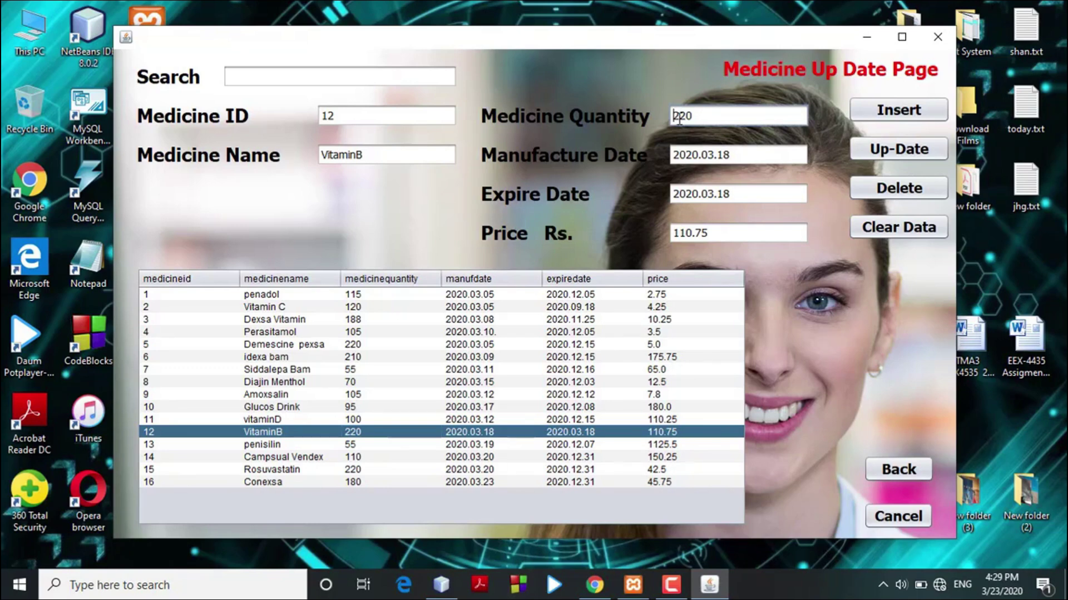
{"action": "key", "text": "BackSpace"}
{"action": "key", "text": "BackSpace"}
{"action": "key", "text": "BackSpace"}
{"action": "type", "text": "100"}
{"action": "left_click", "coordinate": [910, 156]}
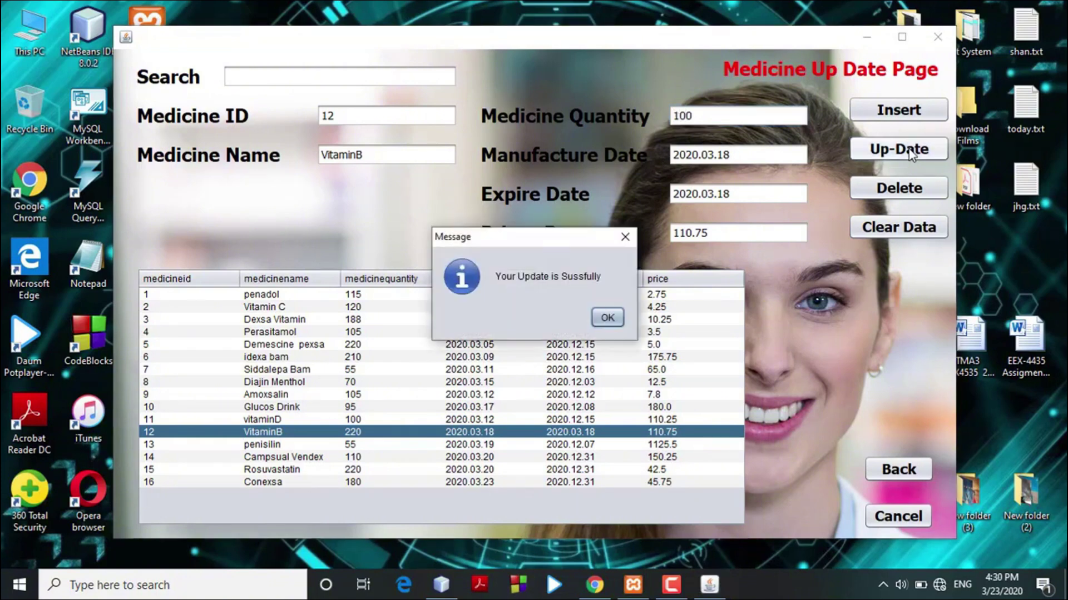
{"action": "left_click", "coordinate": [608, 318]}
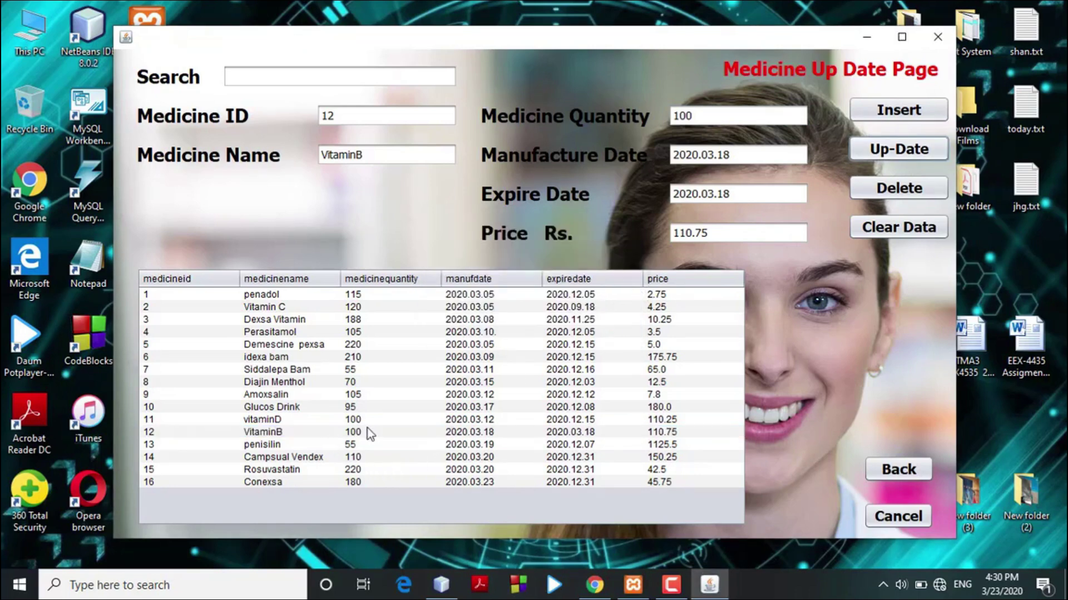
{"action": "left_click", "coordinate": [892, 473]}
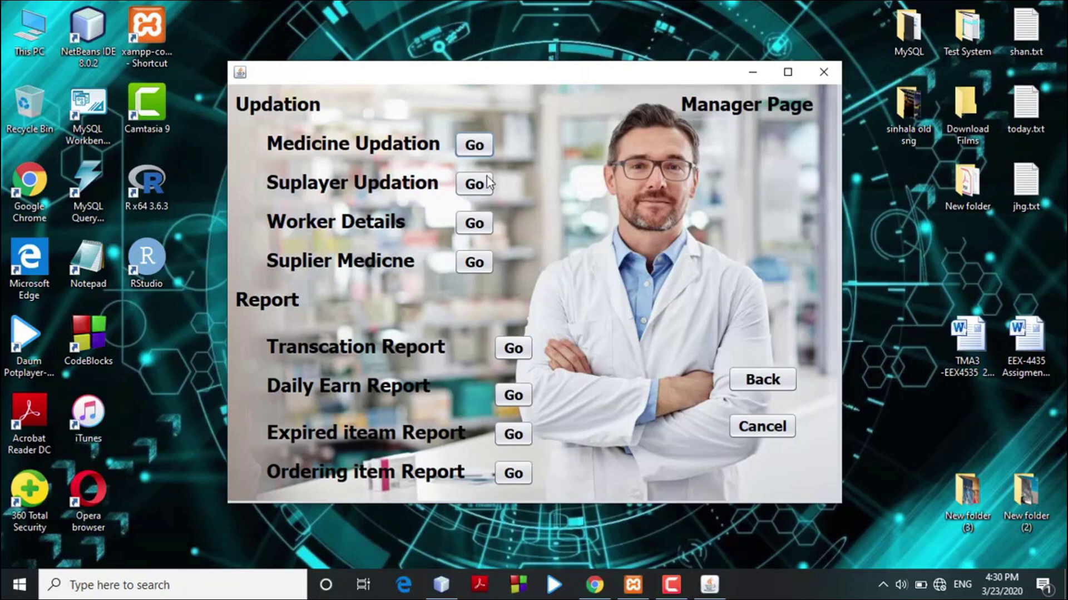
On the Suplayer Page, search 'shan', load the matching supplier, then clear the form.
{"action": "left_click", "coordinate": [475, 192]}
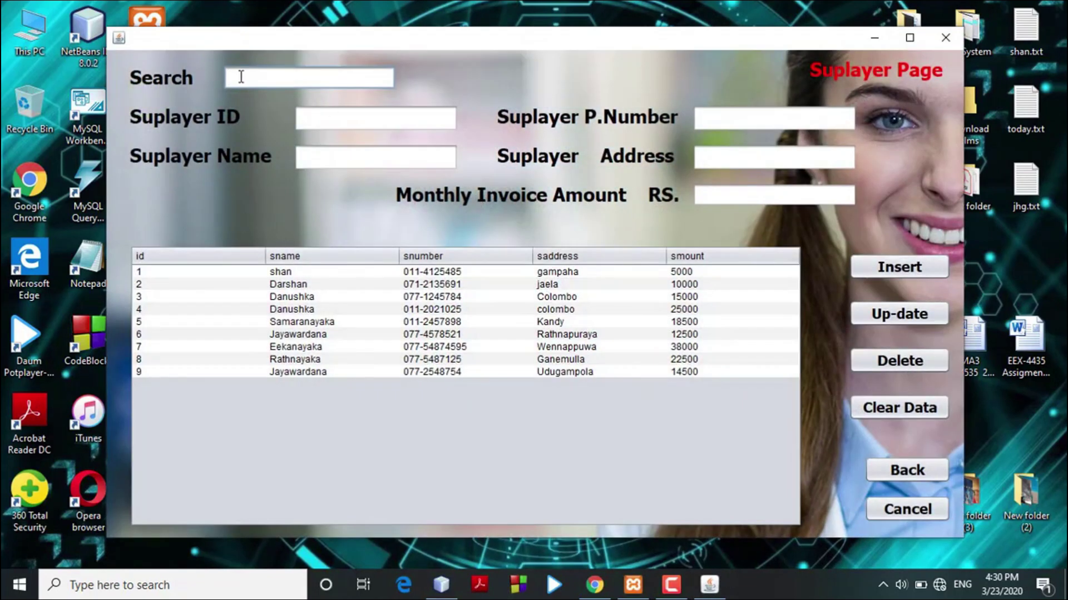
{"action": "type", "text": "se"}
{"action": "key", "text": "BackSpace"}
{"action": "key", "text": "BackSpace"}
{"action": "type", "text": "sh"}
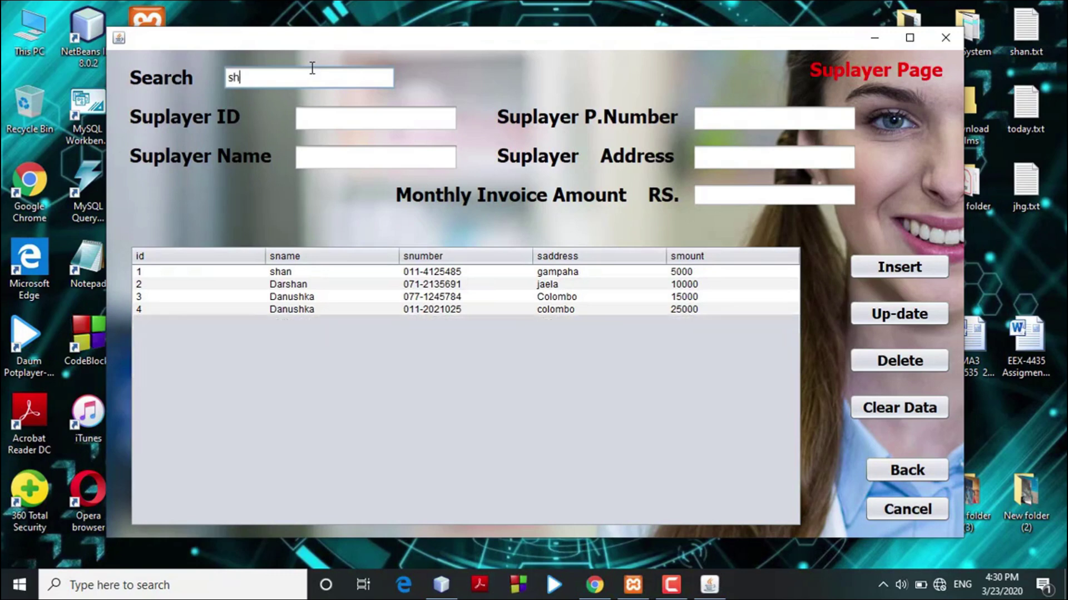
{"action": "type", "text": "an"}
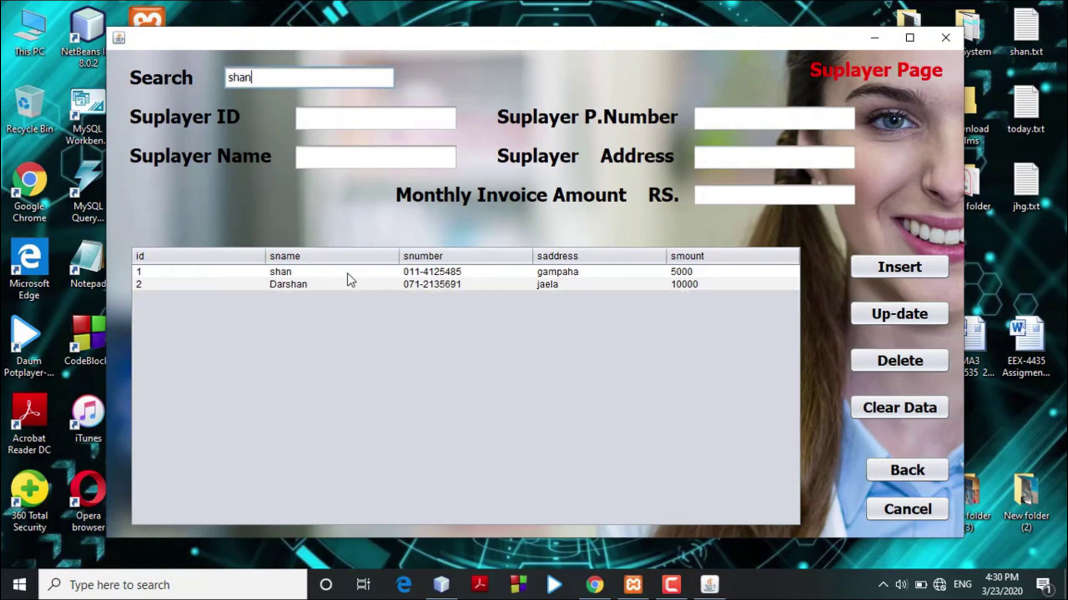
{"action": "left_click", "coordinate": [348, 272]}
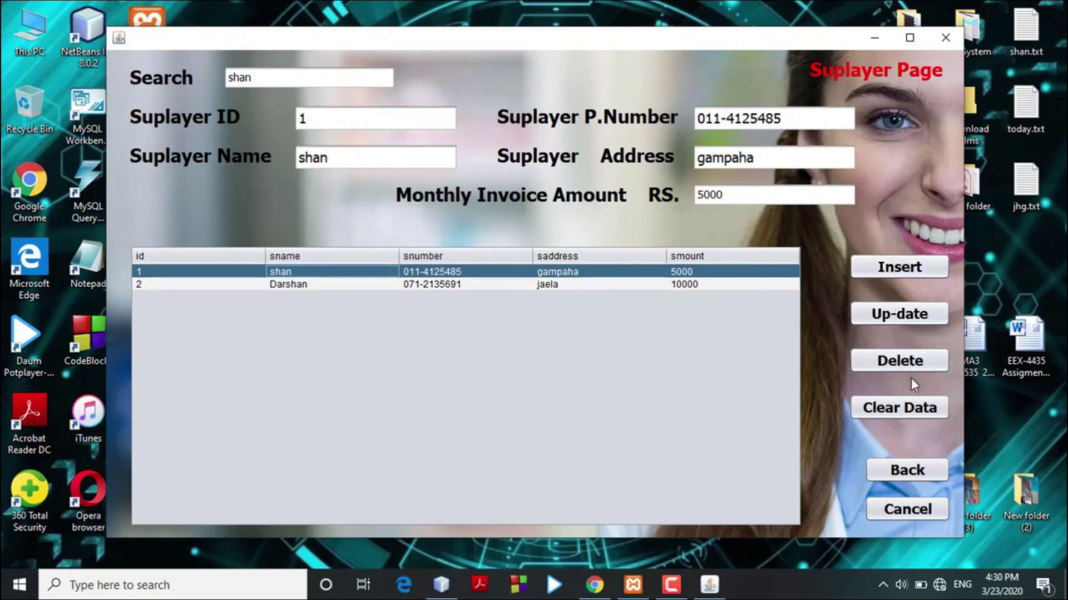
{"action": "left_click", "coordinate": [908, 409]}
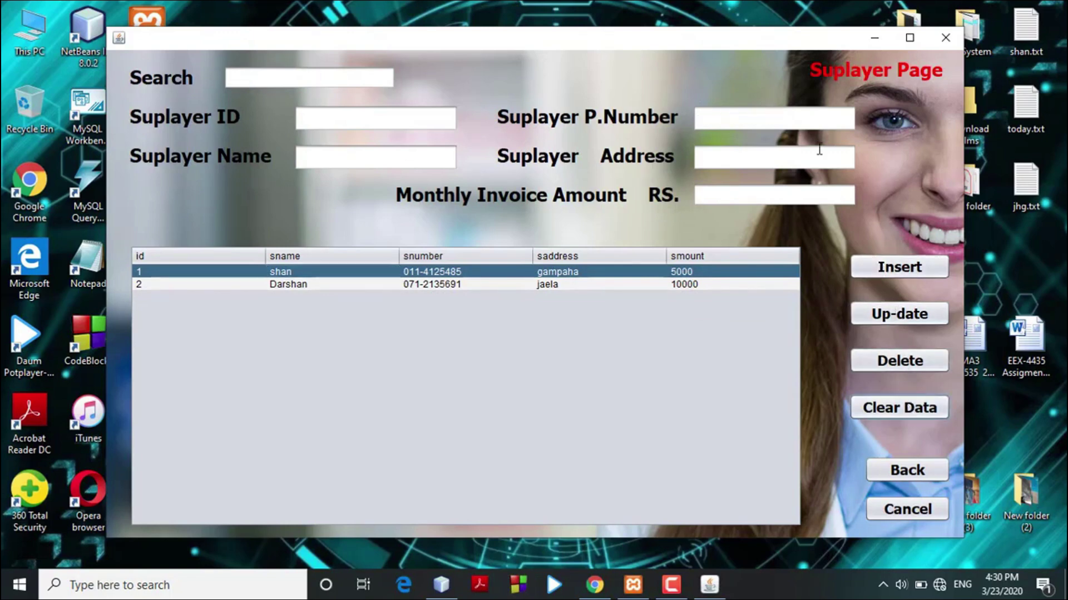
View Worker Details and Suplier Medicne in turn, then open the Transcation Report.
{"action": "left_click", "coordinate": [886, 471]}
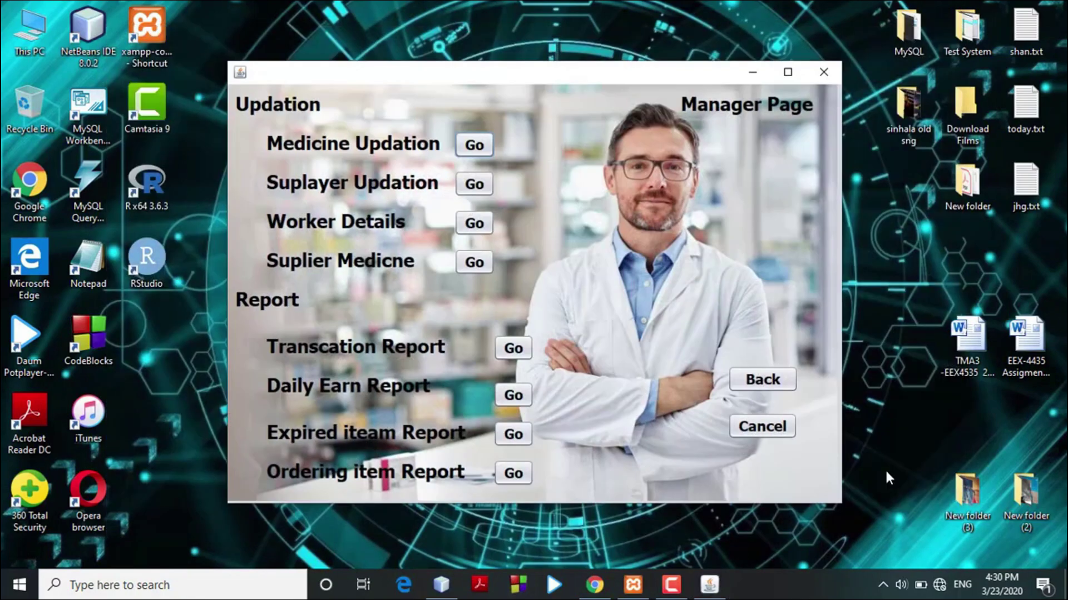
{"action": "left_click", "coordinate": [474, 223]}
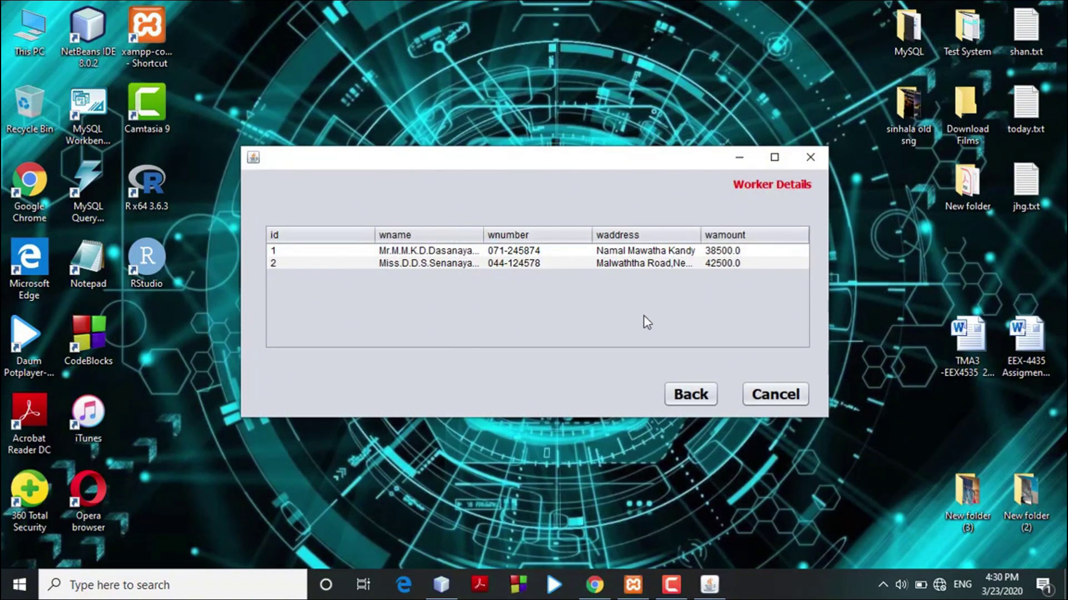
{"action": "left_click", "coordinate": [691, 395]}
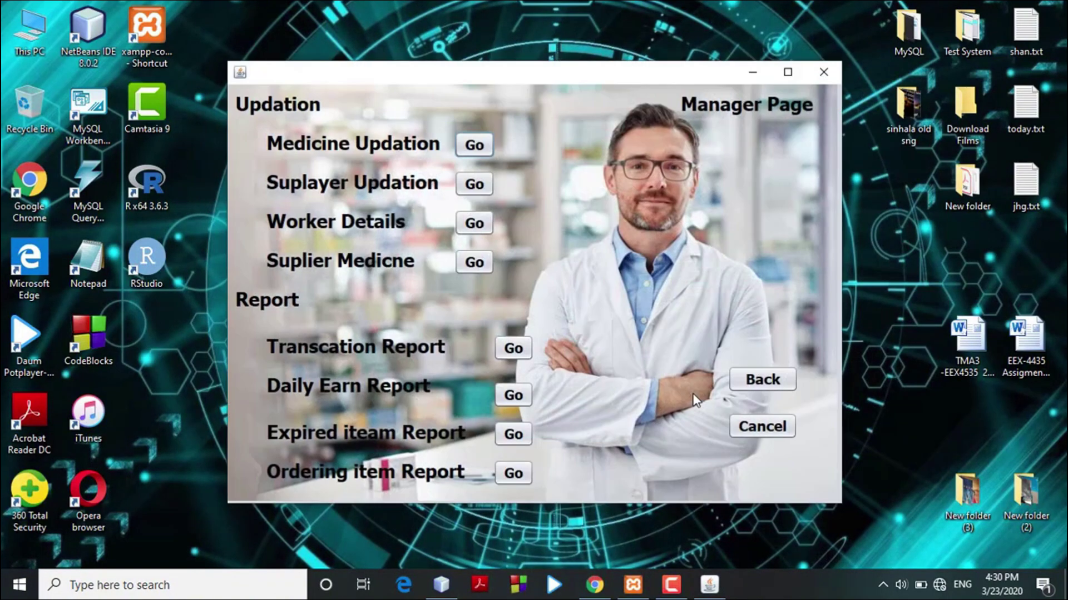
{"action": "left_click", "coordinate": [467, 259]}
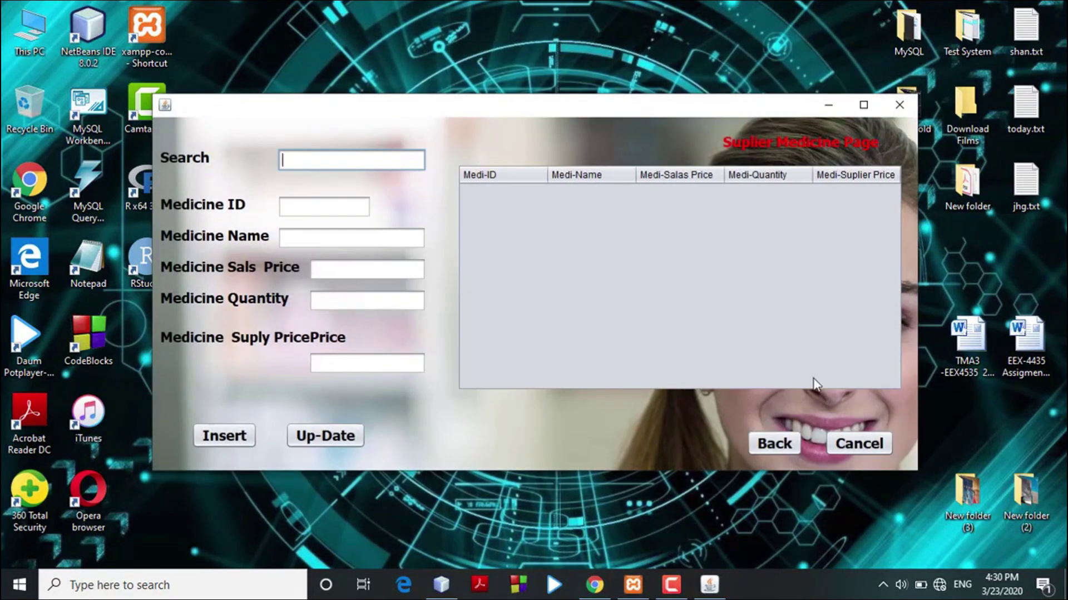
{"action": "left_click", "coordinate": [773, 445]}
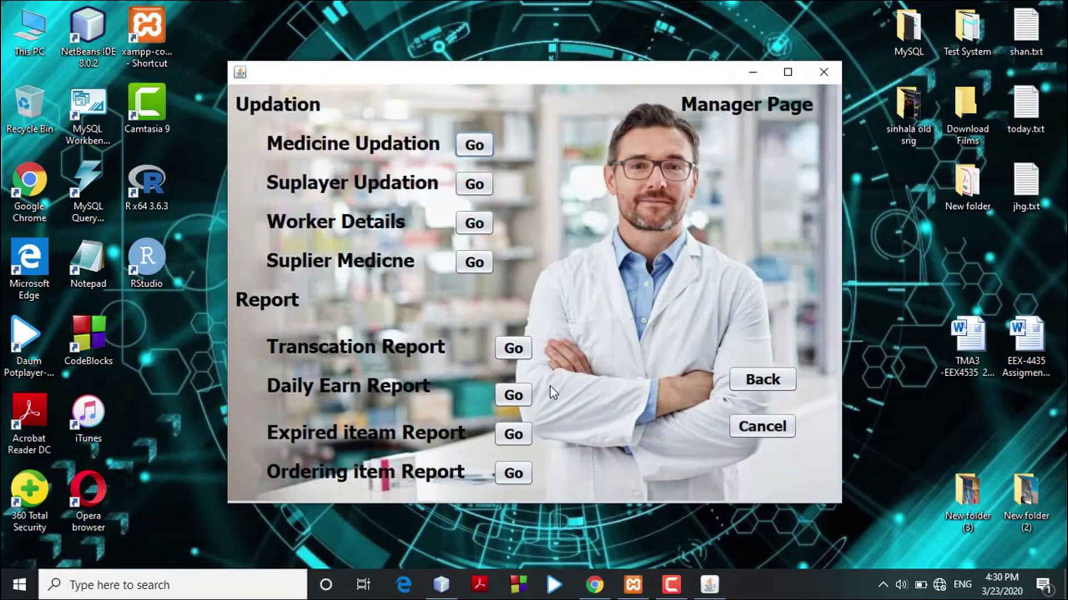
{"action": "left_click", "coordinate": [514, 347]}
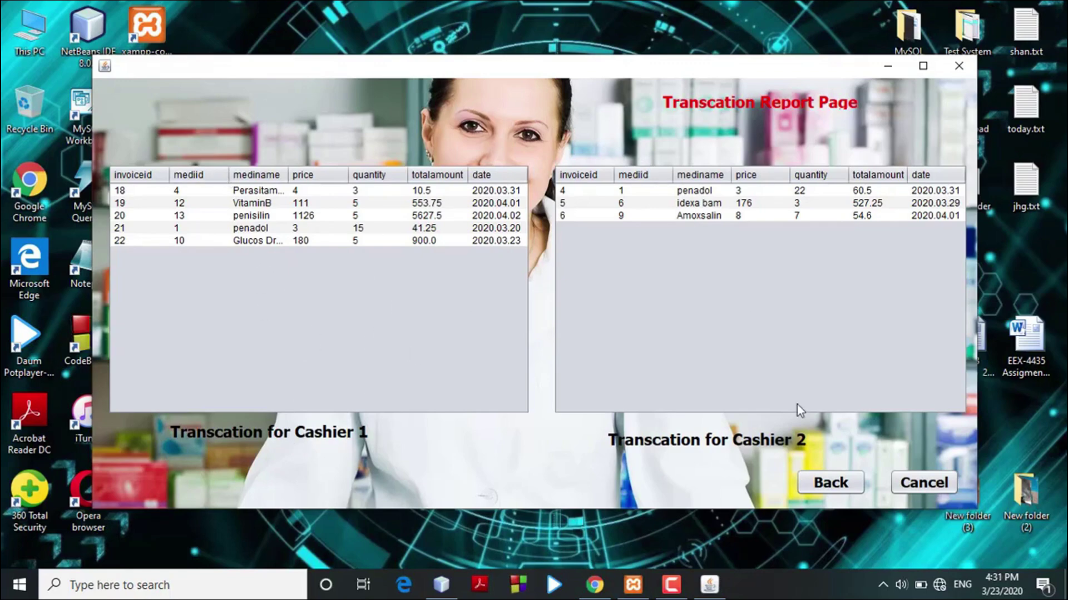
Check the empty Daily Earn Report, go back, then open the Expired iteam Report.
{"action": "left_click", "coordinate": [841, 486]}
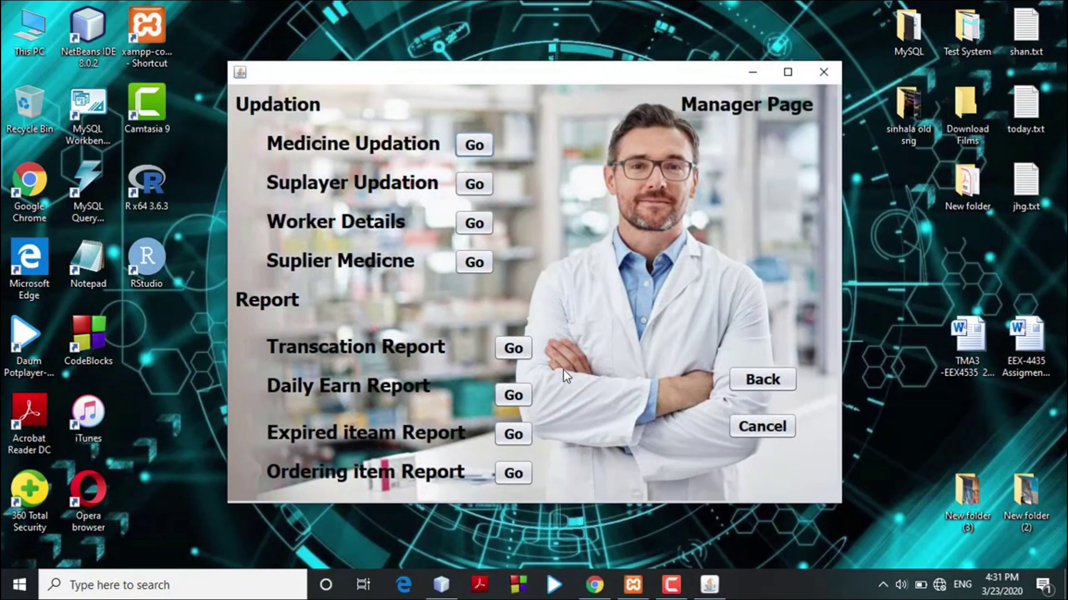
{"action": "left_click", "coordinate": [515, 392]}
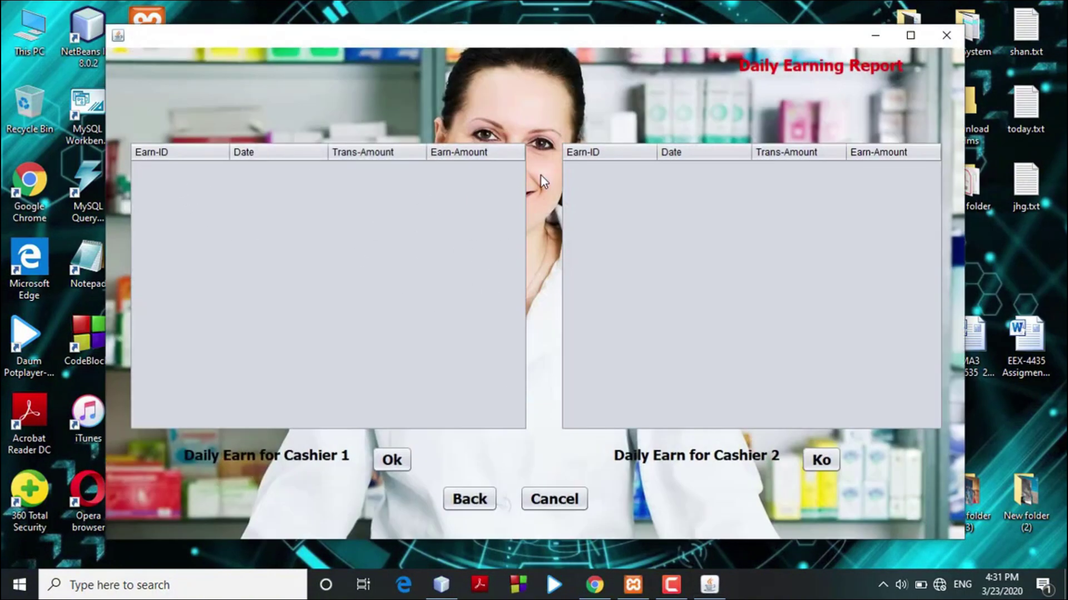
{"action": "left_click", "coordinate": [482, 498]}
{"action": "left_click", "coordinate": [519, 435]}
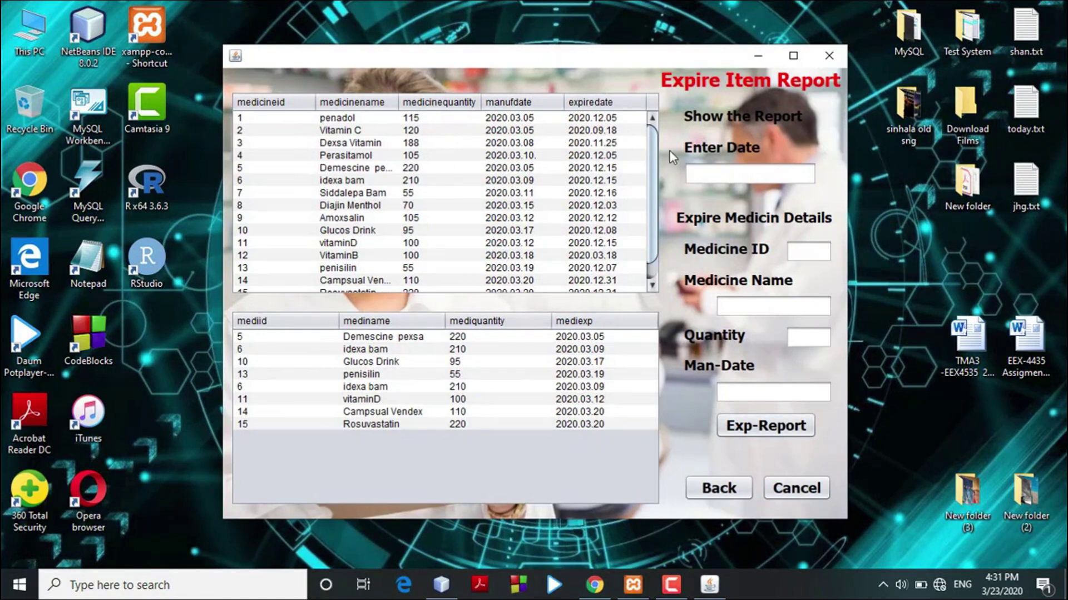
Filter expiry date 2020.12.15, select idexa bam, and submit it with Exp-Report.
{"action": "left_click_drag", "start_coordinate": [653, 183], "coordinate": [688, 171]}
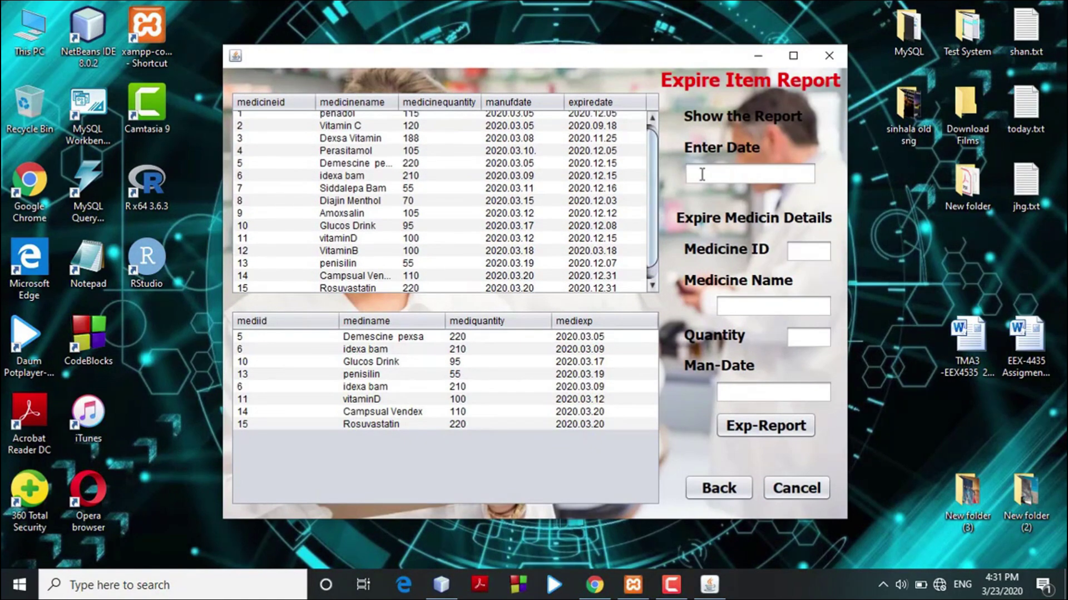
{"action": "left_click", "coordinate": [703, 173]}
{"action": "type", "text": "2020.12.15"}
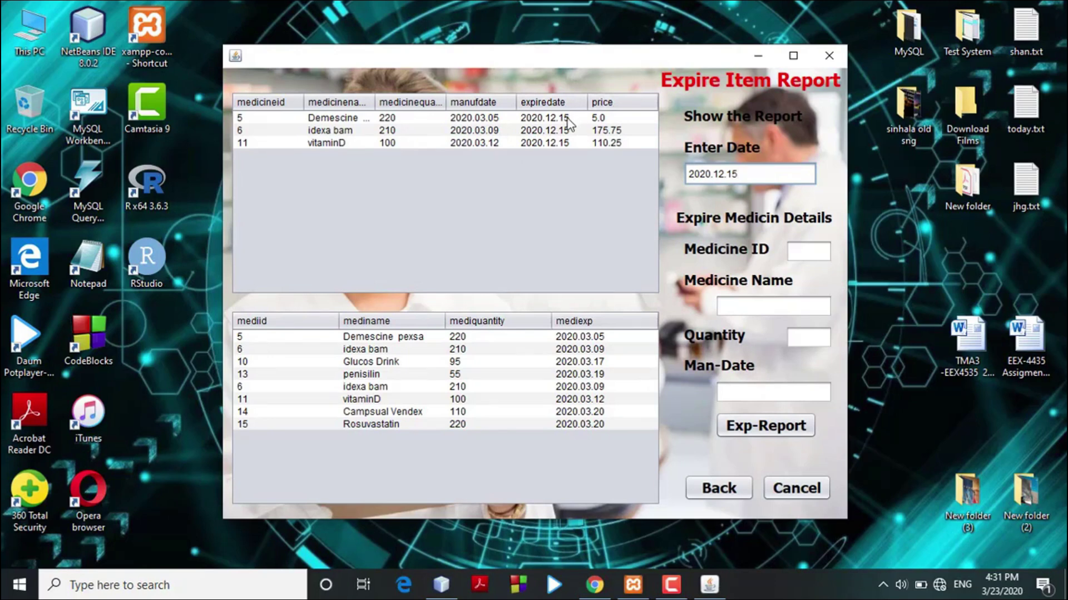
{"action": "left_click", "coordinate": [556, 132]}
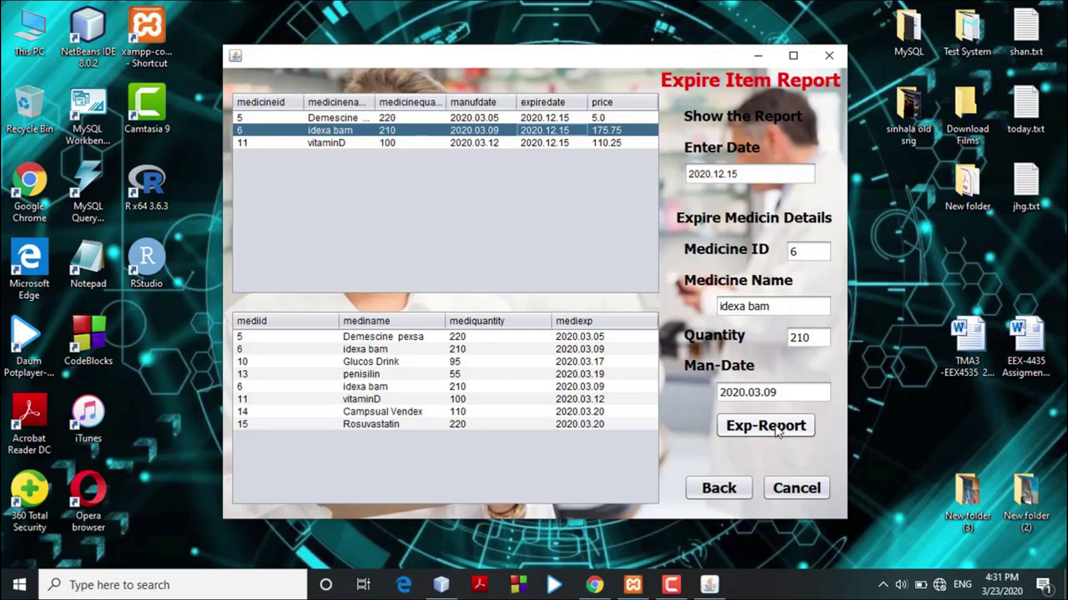
{"action": "left_click", "coordinate": [778, 431]}
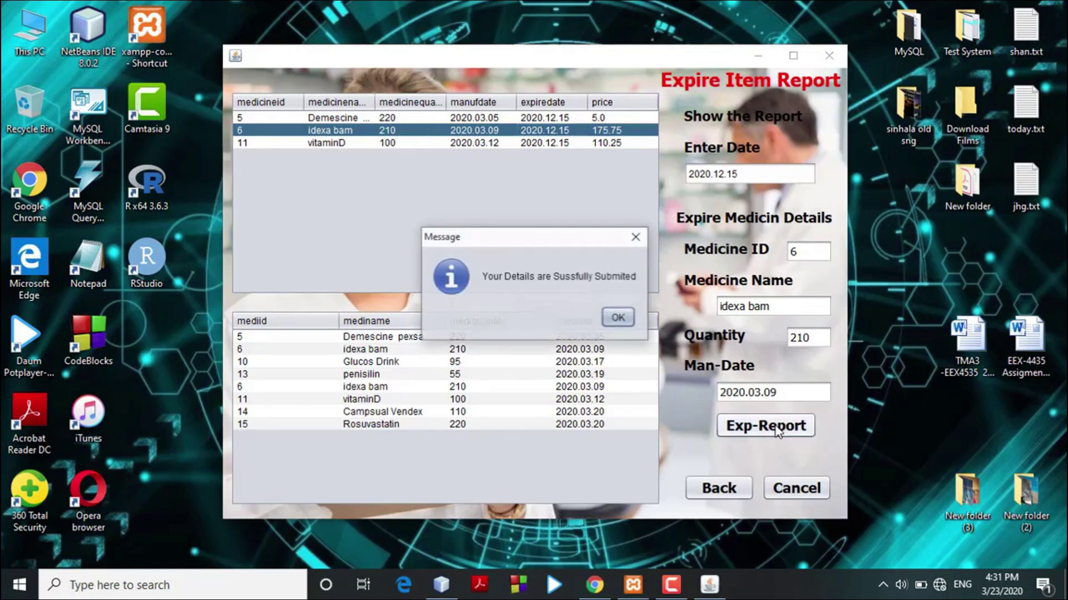
{"action": "left_click", "coordinate": [621, 316]}
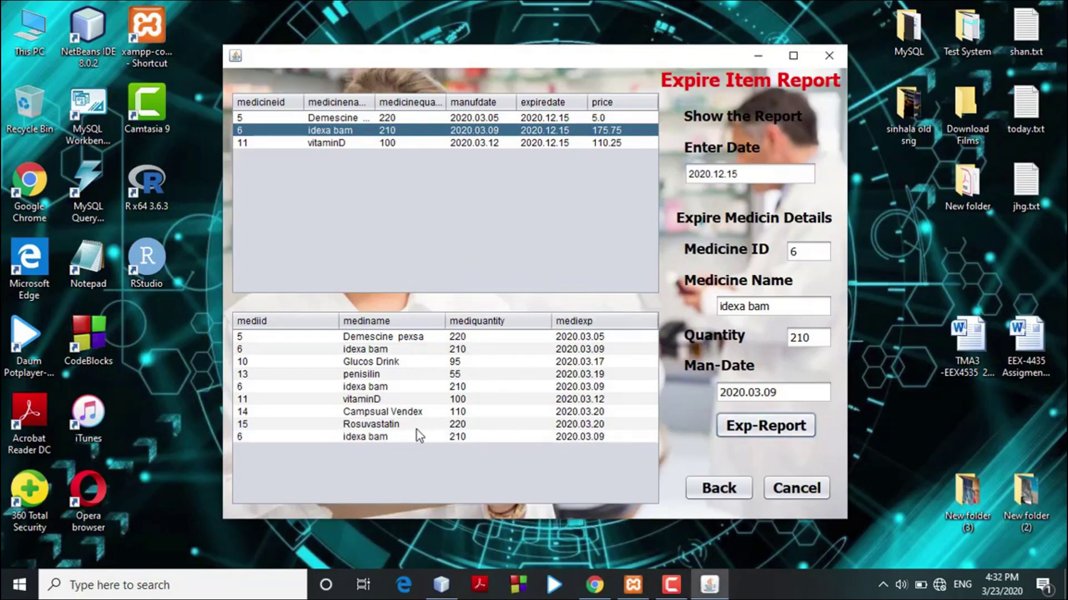
Open the Ordering item Report from the Manager Page, then back out to the login window.
{"action": "left_click", "coordinate": [722, 489]}
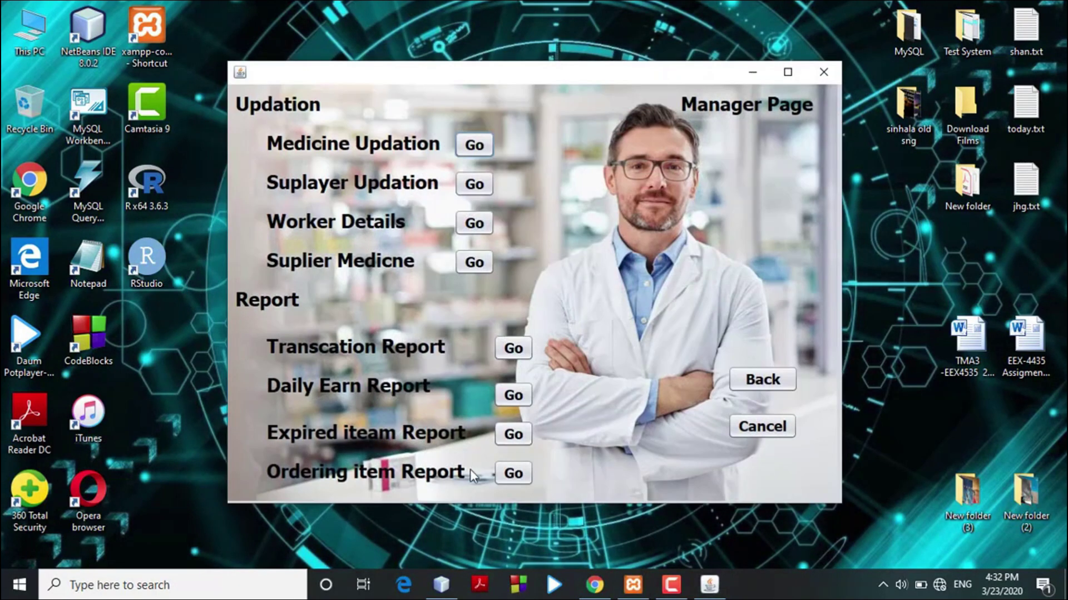
{"action": "left_click", "coordinate": [512, 474]}
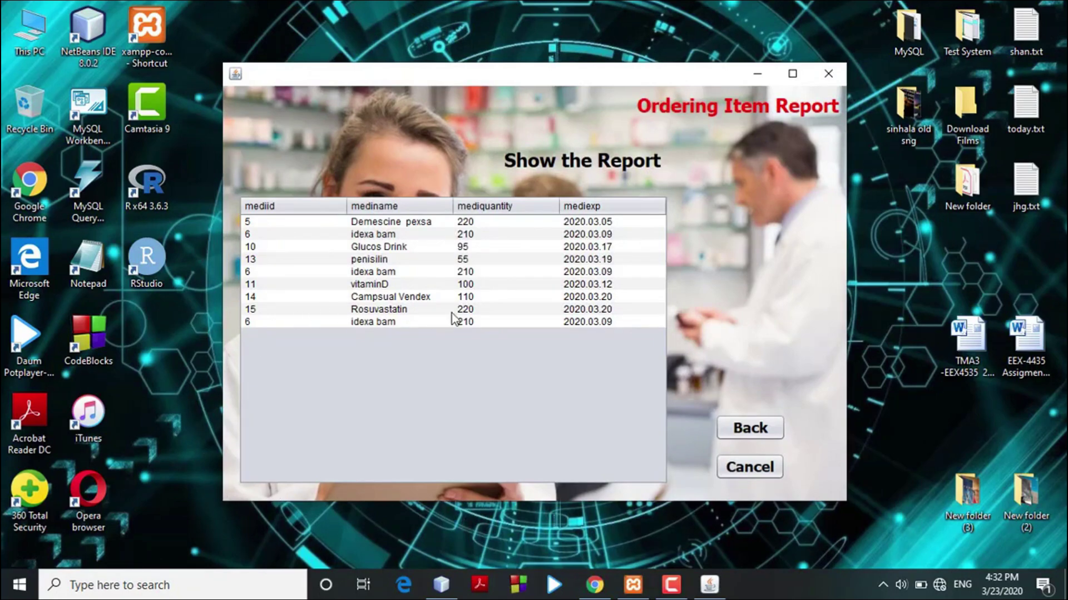
{"action": "left_click", "coordinate": [763, 435]}
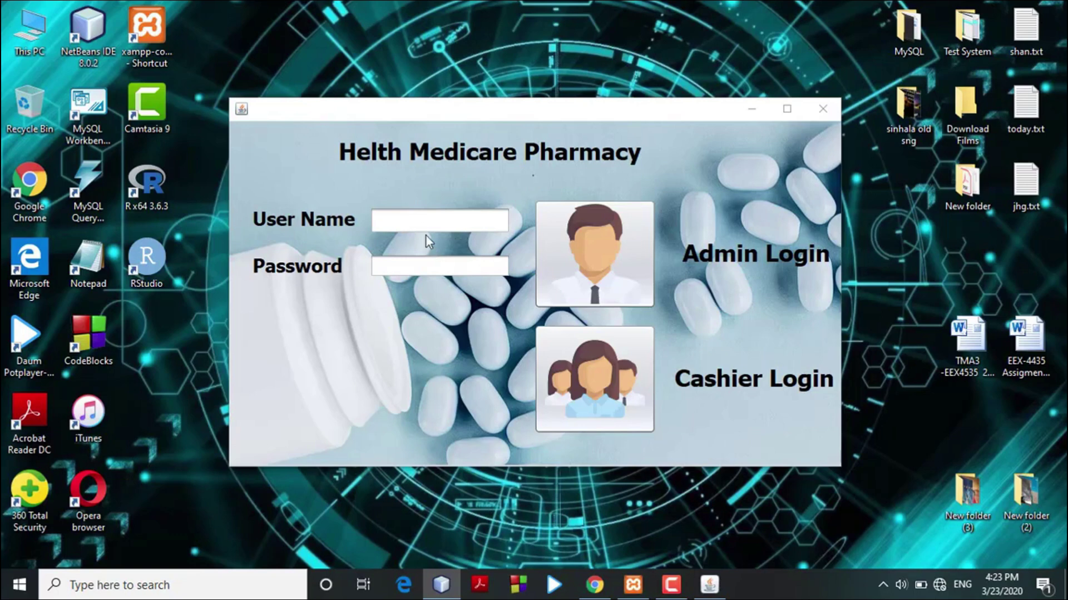
Log in with the cashier user name and password, view MY profile, then return to Cashier1 Page.
{"action": "left_click", "coordinate": [424, 223]}
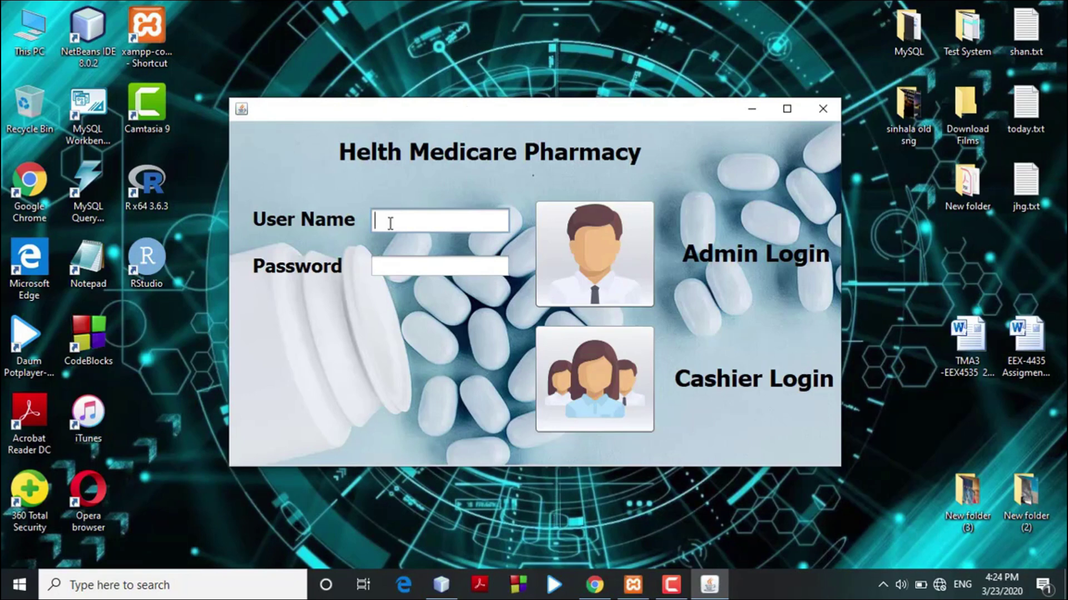
{"action": "type", "text": "cashier1"}
{"action": "left_click", "coordinate": [395, 276]}
{"action": "type", "text": "****"}
{"action": "left_click", "coordinate": [548, 387]}
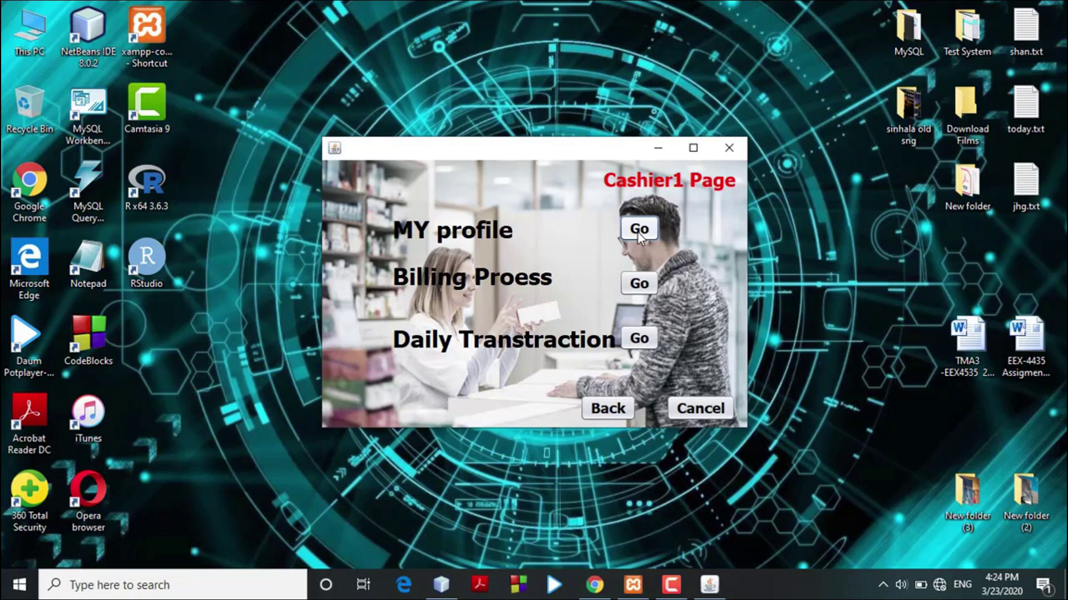
{"action": "left_click", "coordinate": [638, 230]}
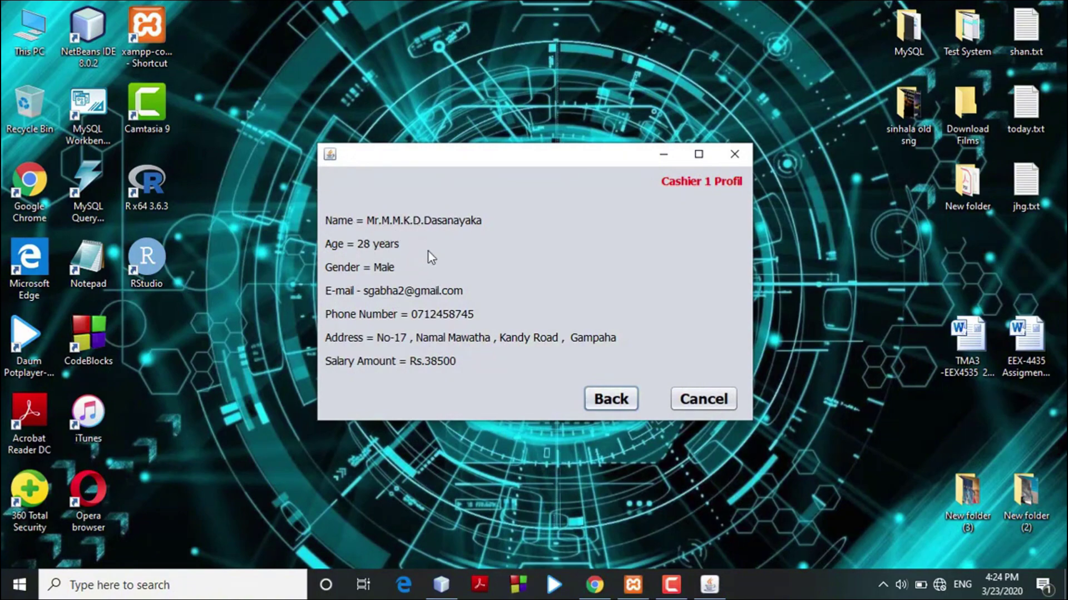
{"action": "left_click", "coordinate": [611, 399]}
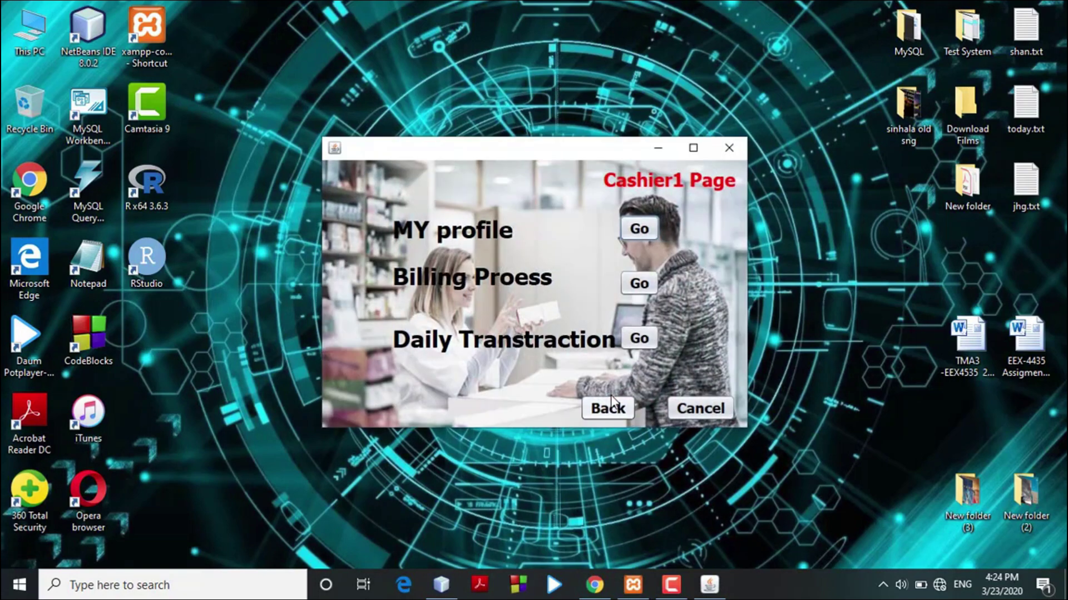
On the billing page, search 'gl' and load Glucos Drink into the billing details.
{"action": "left_click", "coordinate": [638, 285]}
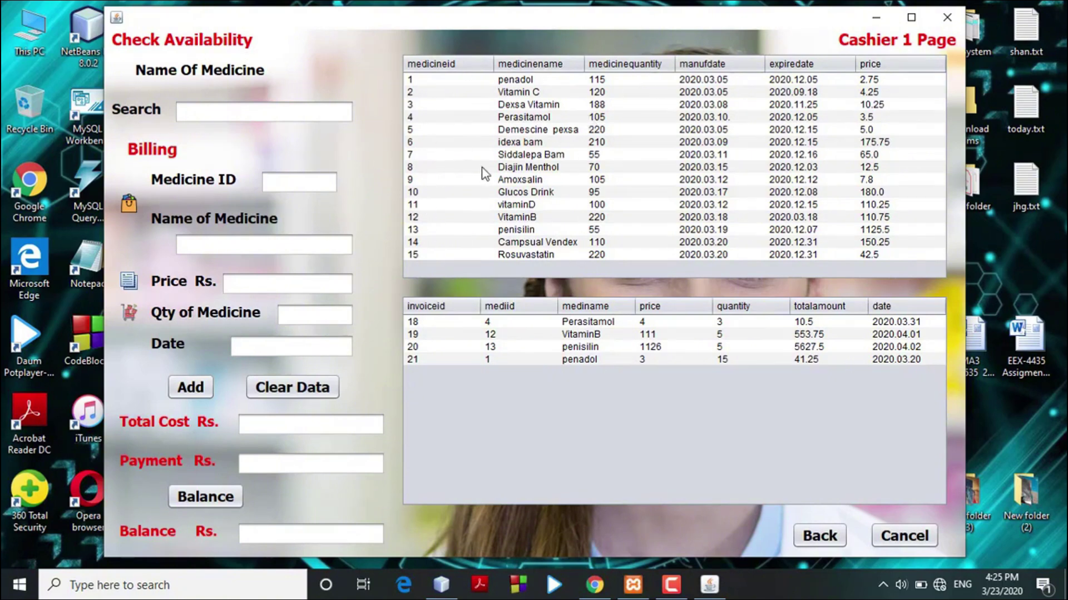
{"action": "left_click", "coordinate": [317, 114]}
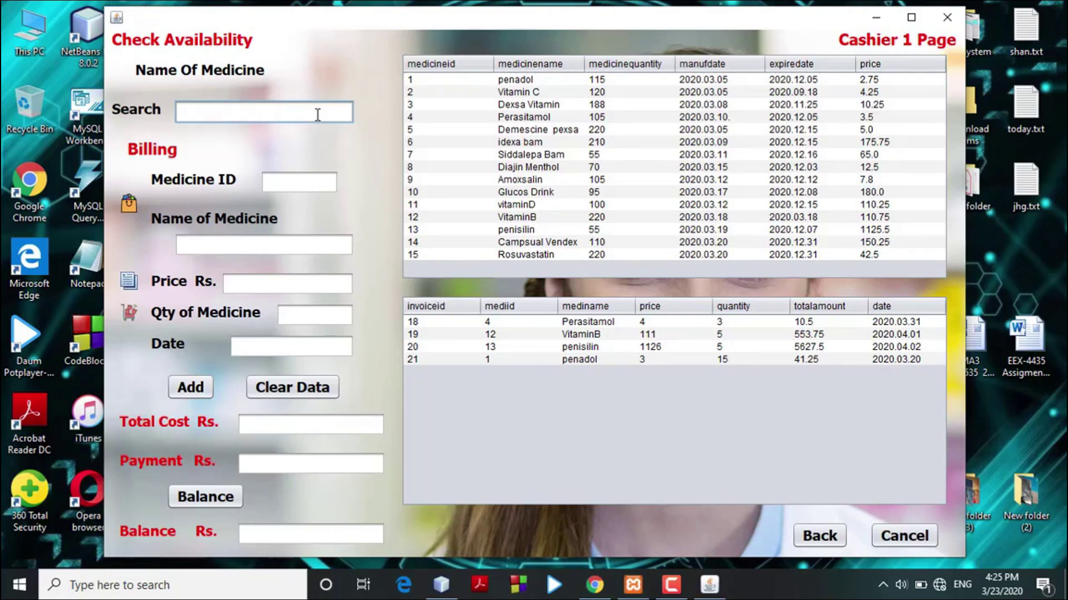
{"action": "type", "text": "gl"}
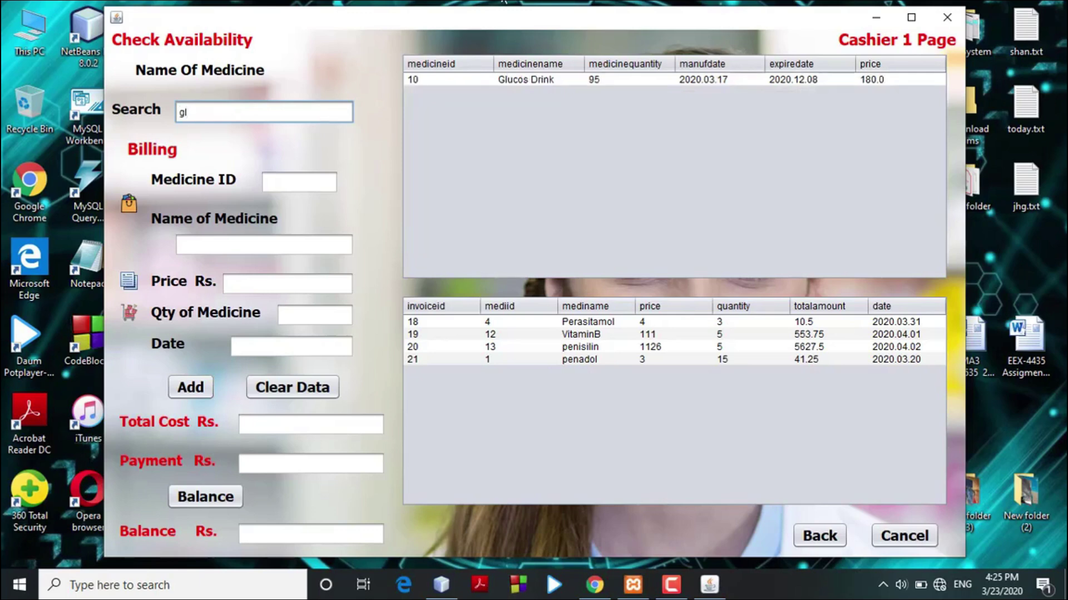
{"action": "left_click", "coordinate": [636, 81]}
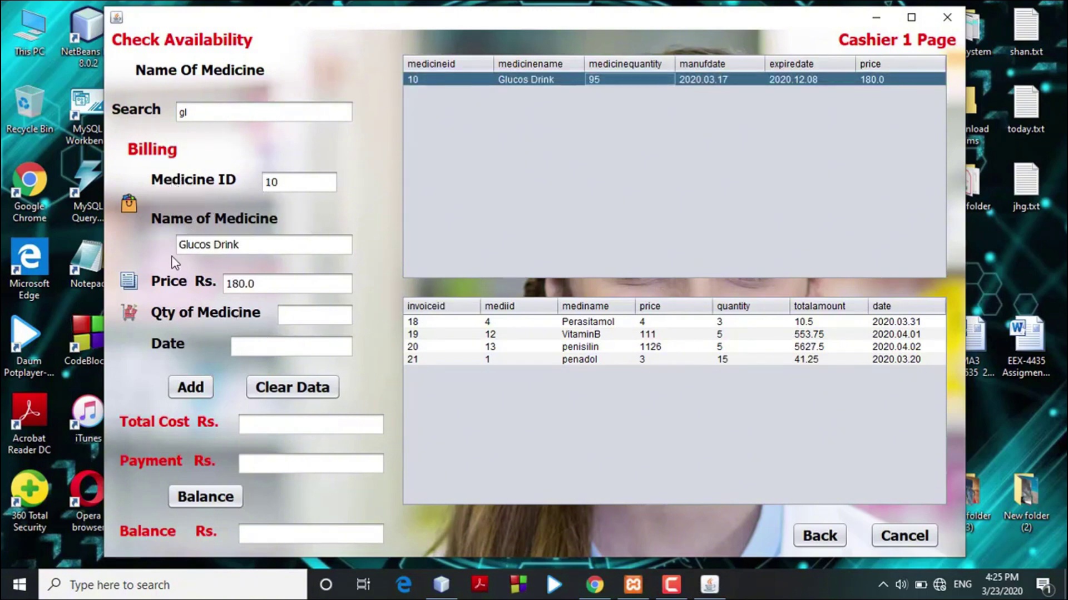
Bill quantity 5 dated 2020.03.23 as invoice 22, totalling 900.0.
{"action": "left_click", "coordinate": [293, 315]}
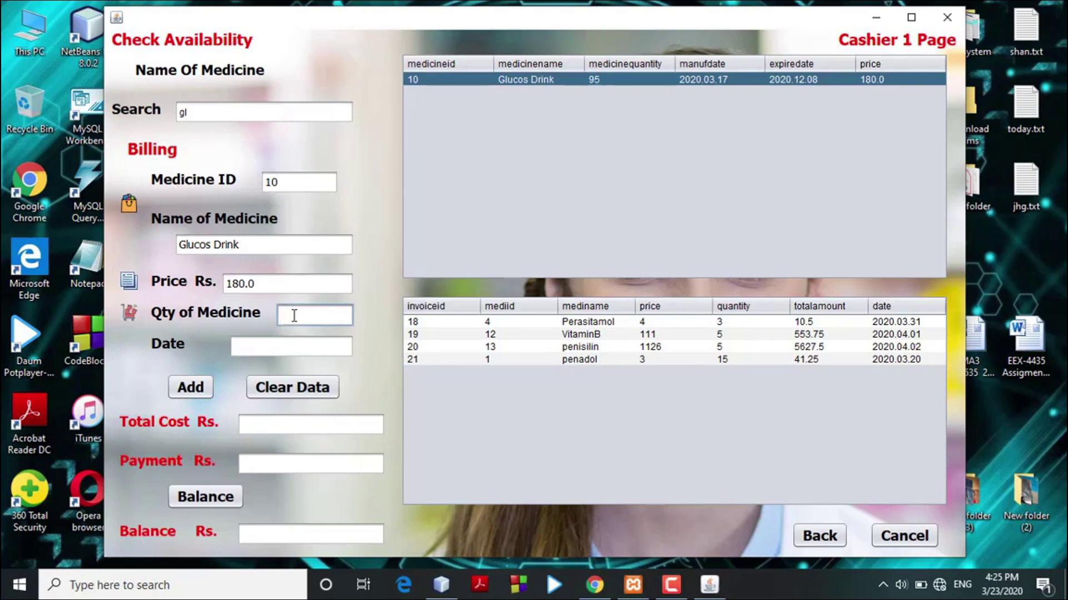
{"action": "type", "text": "5"}
{"action": "left_click", "coordinate": [282, 342]}
{"action": "type", "text": "2"}
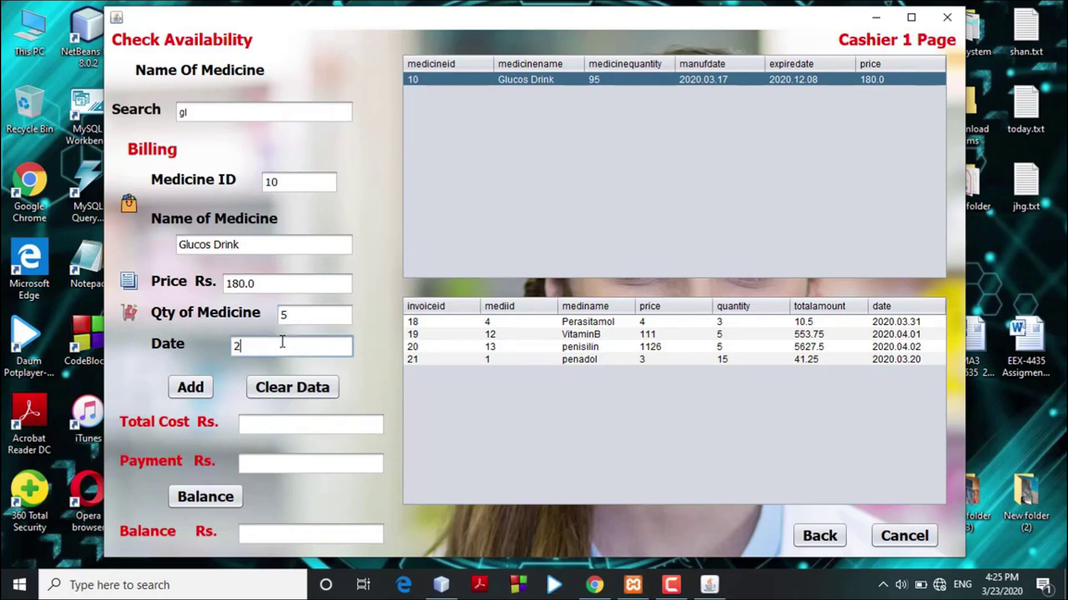
{"action": "type", "text": "020.03.23"}
{"action": "left_click", "coordinate": [190, 387]}
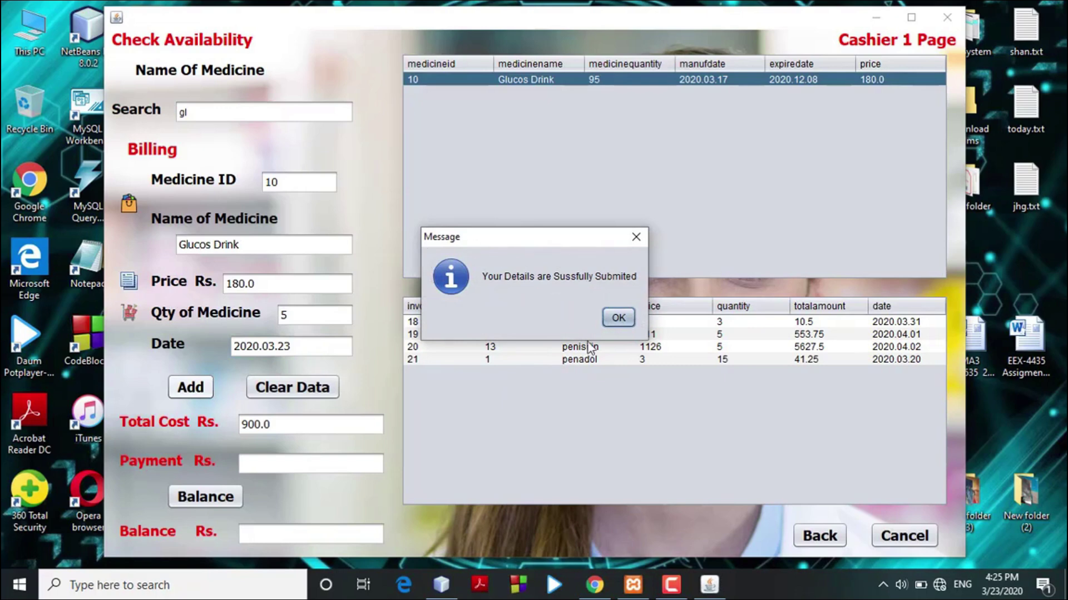
{"action": "left_click", "coordinate": [618, 317]}
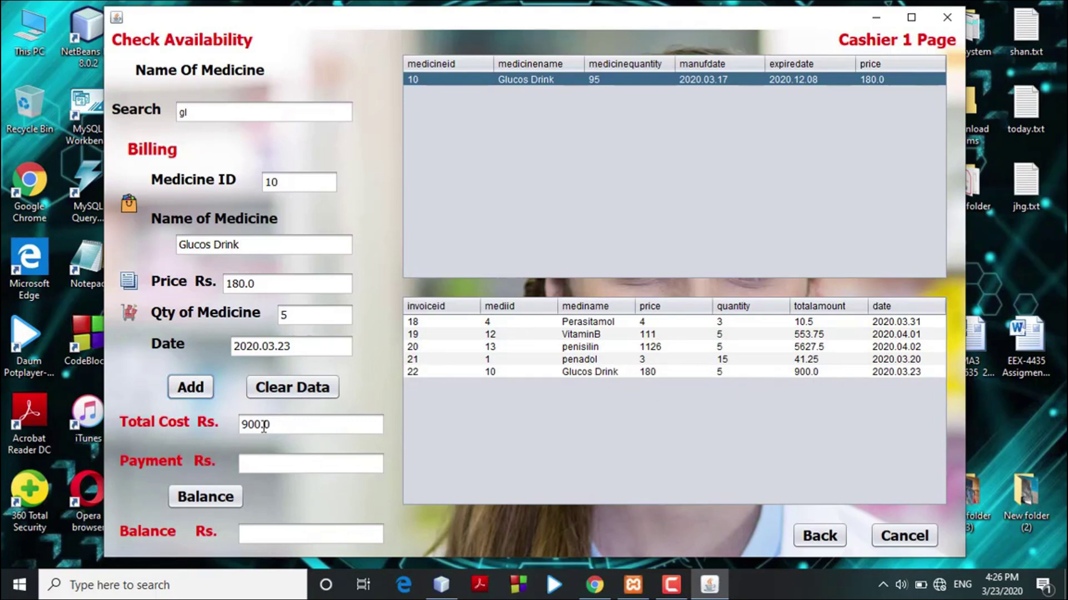
Enter a 1000 payment and calculate the 100.0 balance due.
{"action": "left_click", "coordinate": [239, 463]}
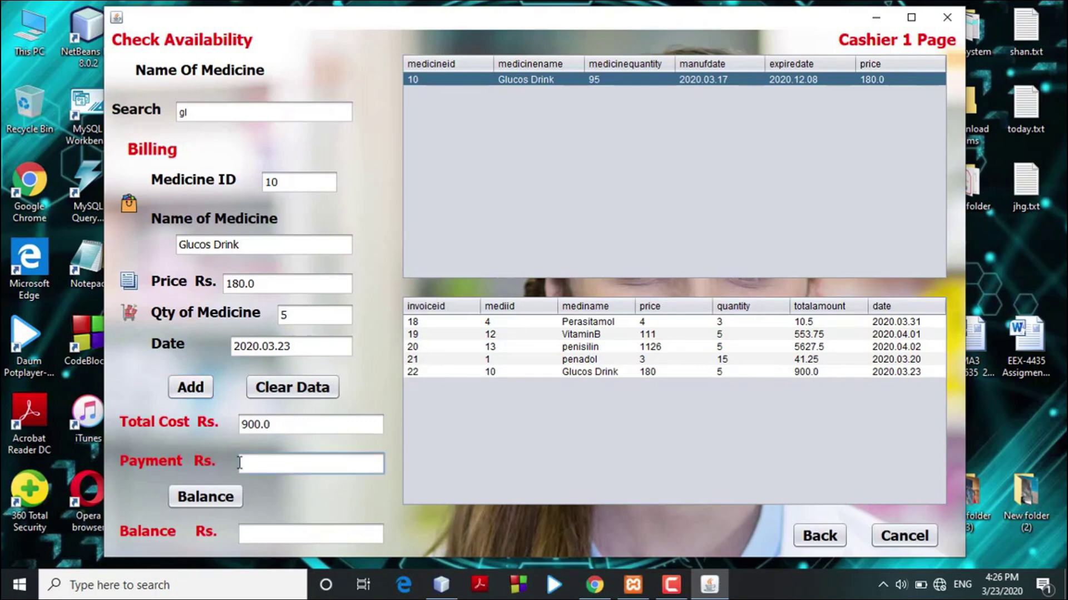
{"action": "type", "text": "1000"}
{"action": "left_click", "coordinate": [226, 498]}
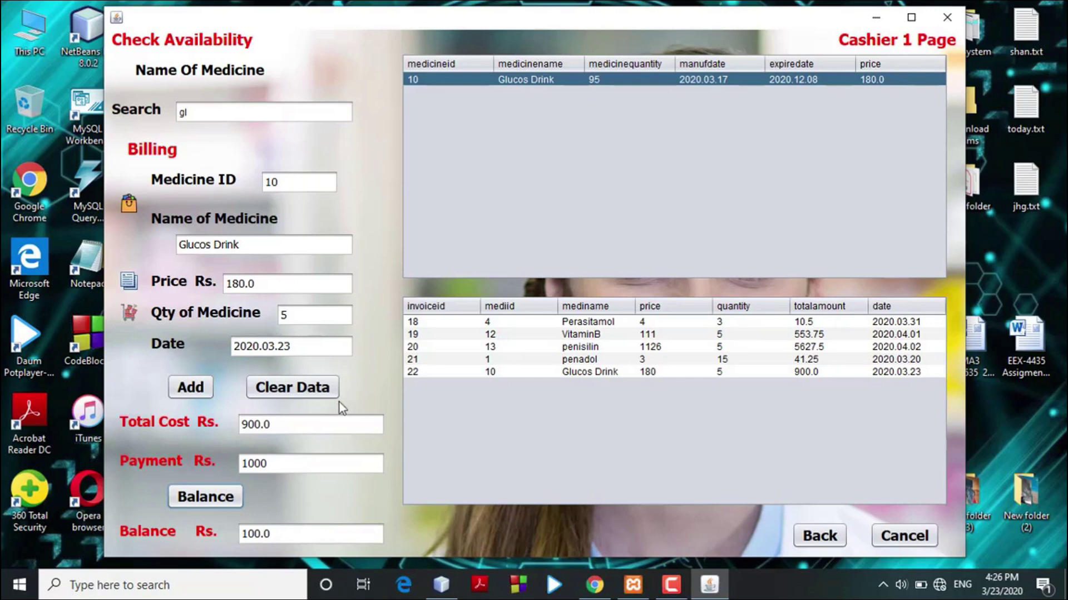
Clear the form, load penadol from a 'pen' search, then return to the Cashier1 menu.
{"action": "left_click", "coordinate": [298, 398]}
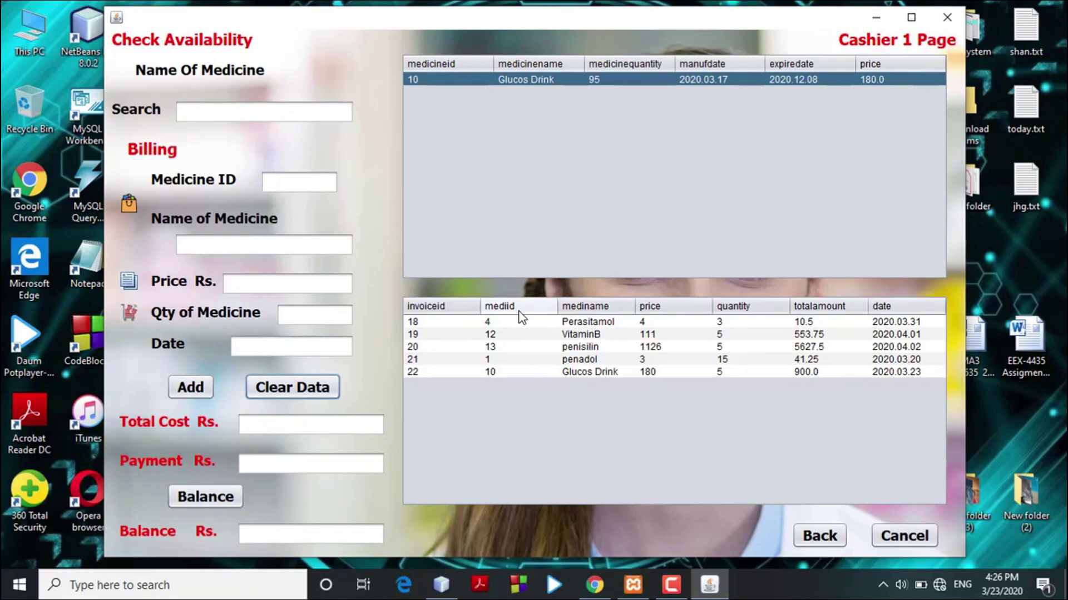
{"action": "left_click", "coordinate": [245, 109]}
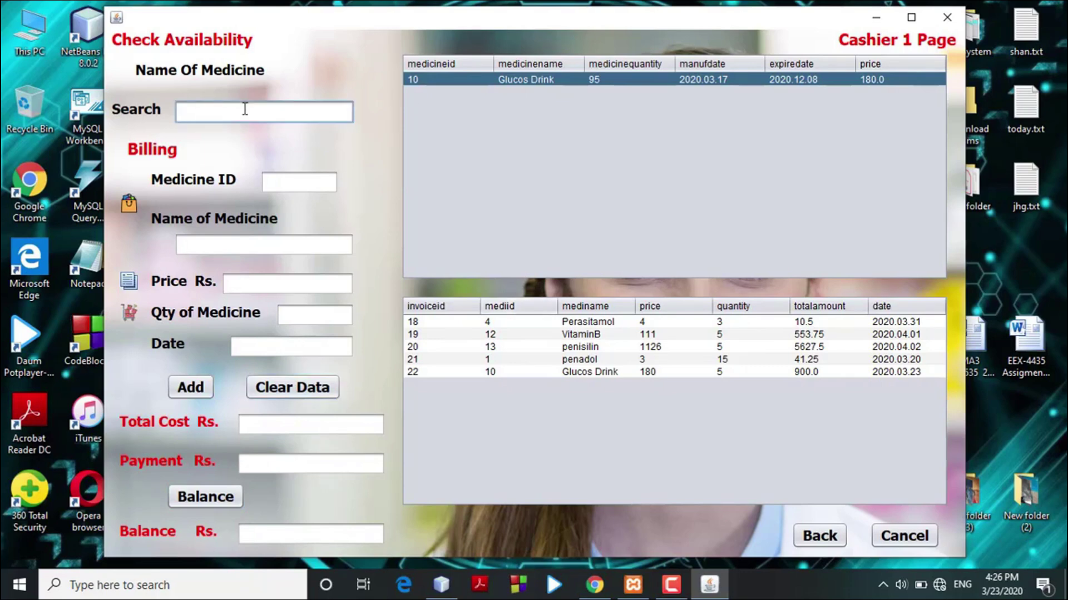
{"action": "type", "text": "pen"}
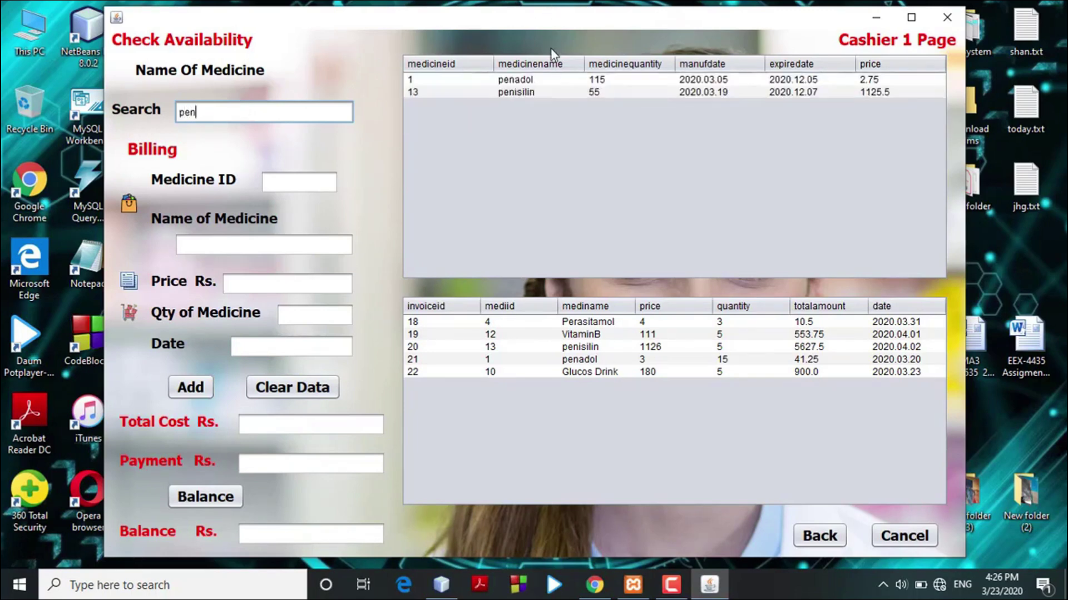
{"action": "left_click", "coordinate": [551, 79]}
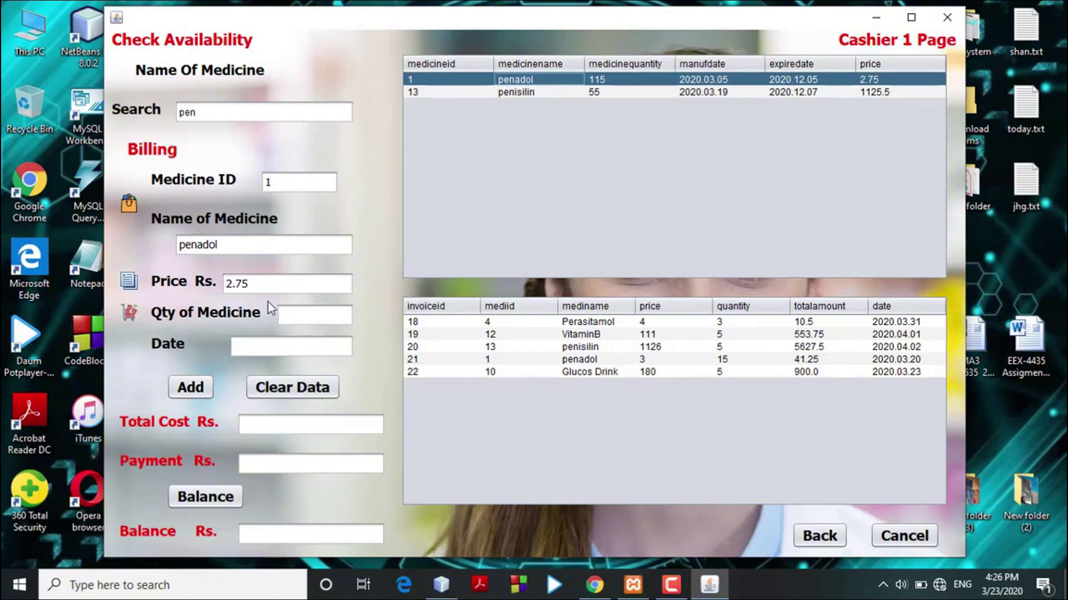
{"action": "left_click", "coordinate": [823, 543]}
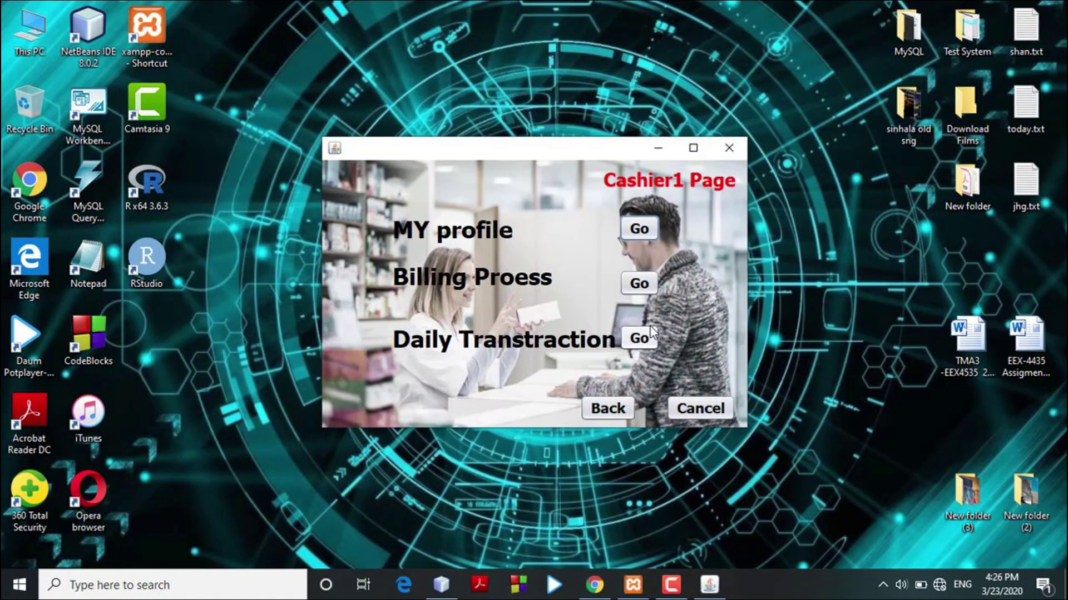
View Cashier1's five-invoice daily transaction list, then go back to the login screen.
{"action": "left_click", "coordinate": [646, 334]}
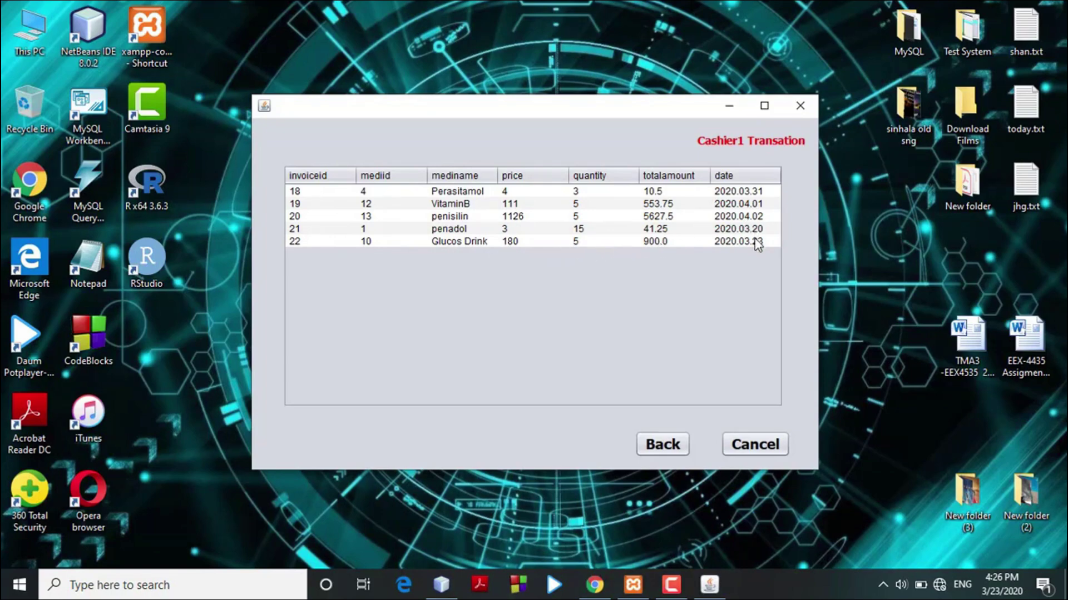
{"action": "left_click", "coordinate": [674, 442]}
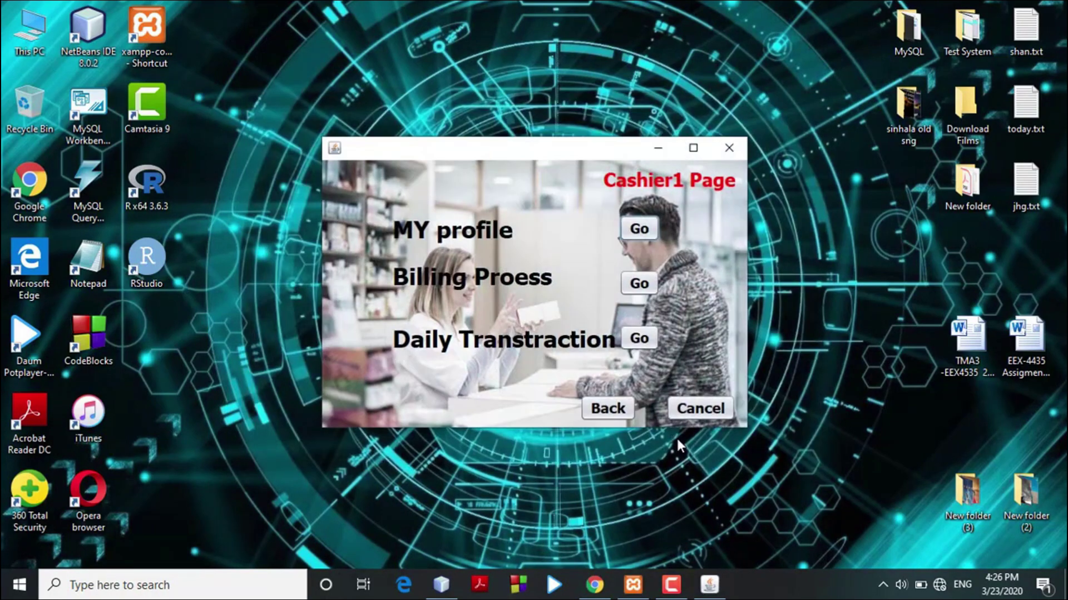
{"action": "left_click", "coordinate": [621, 410]}
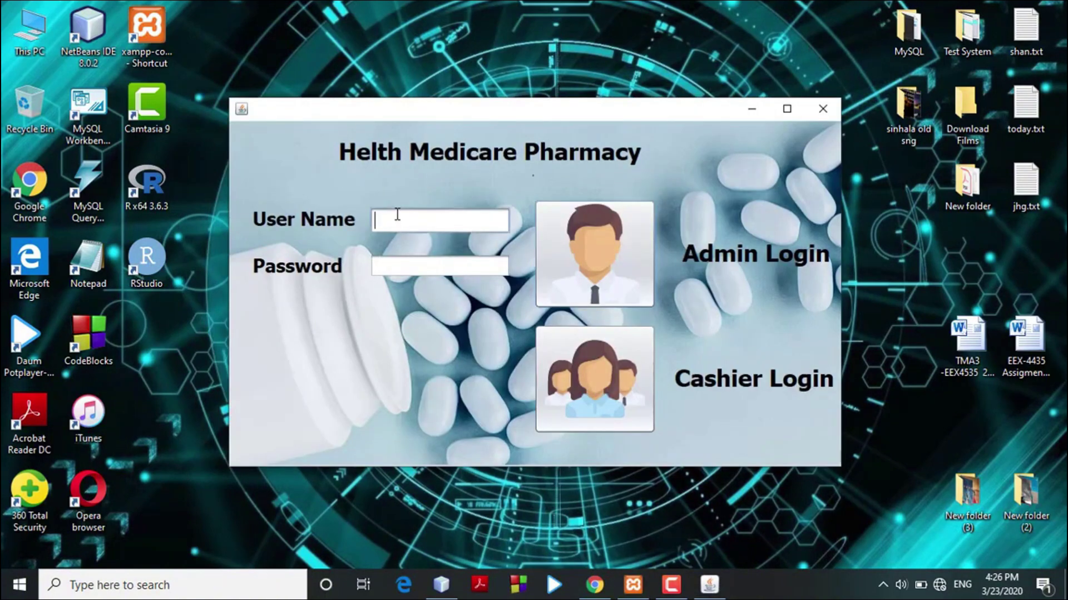
Log in as cashier2 with the account password.
{"action": "type", "text": "c"}
{"action": "type", "text": "ha"}
{"action": "key", "text": "Left"}
{"action": "key", "text": "Left"}
{"action": "key", "text": "Delete"}
{"action": "key", "text": "Delete"}
{"action": "type", "text": "asj"}
{"action": "key", "text": "BackSpace"}
{"action": "type", "text": "hier2"}
{"action": "left_click", "coordinate": [389, 263]}
{"action": "type", "text": "1234"}
{"action": "left_click", "coordinate": [582, 366]}
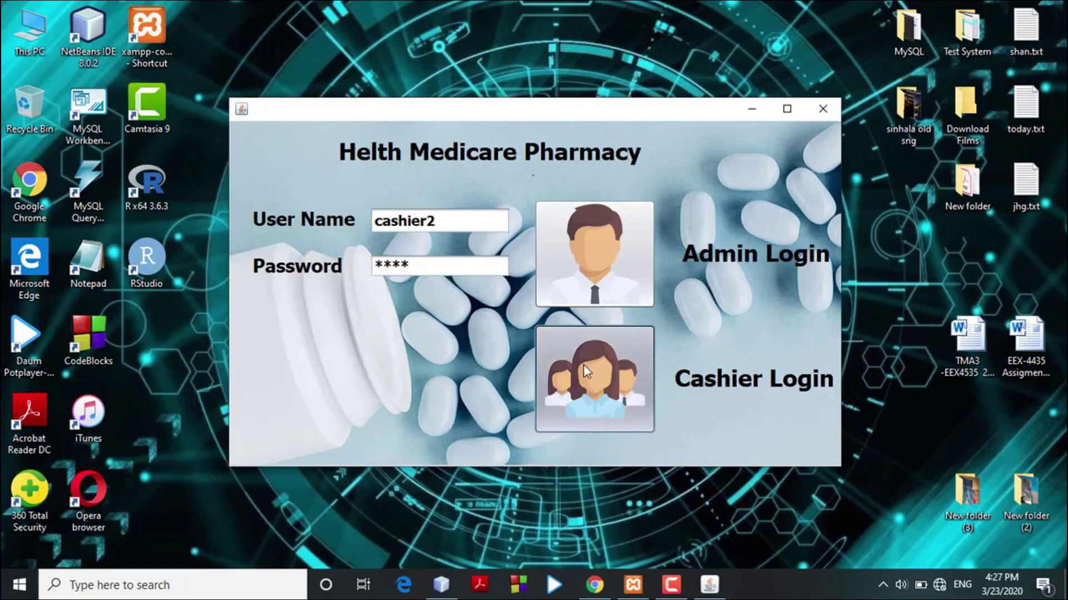
Check the profile and billing pages, then open Cashier 2's three-invoice transaction history.
{"action": "left_click", "coordinate": [626, 231]}
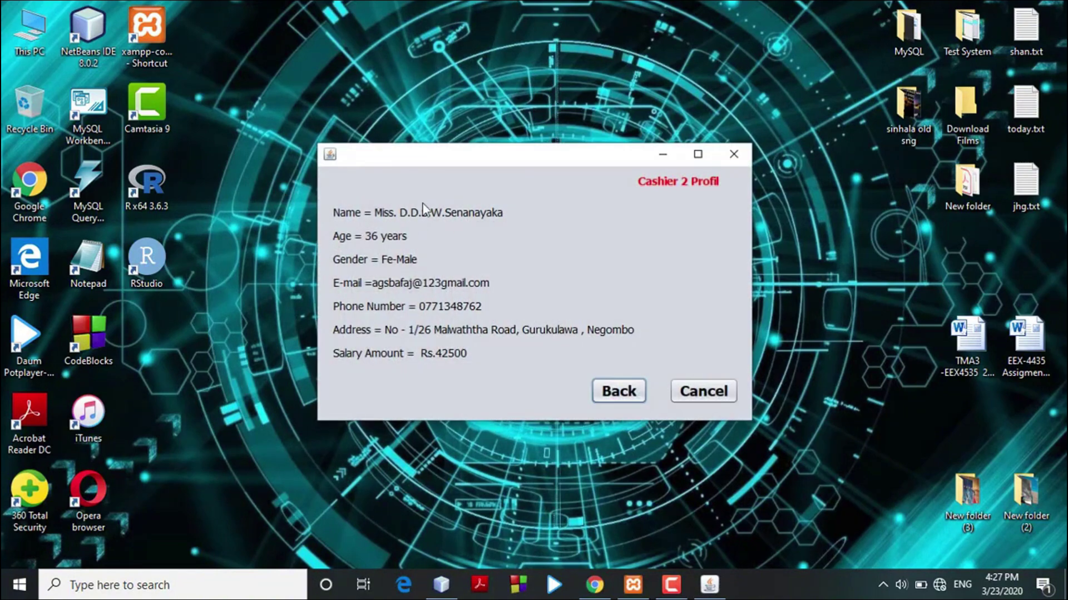
{"action": "left_click", "coordinate": [631, 392]}
{"action": "left_click", "coordinate": [613, 284]}
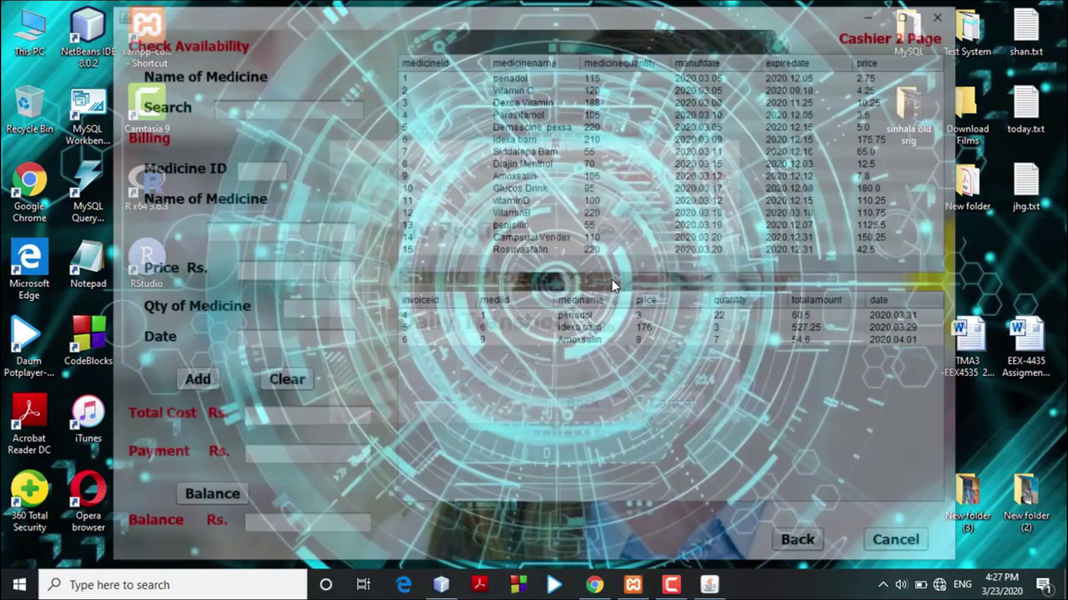
{"action": "left_click", "coordinate": [805, 547]}
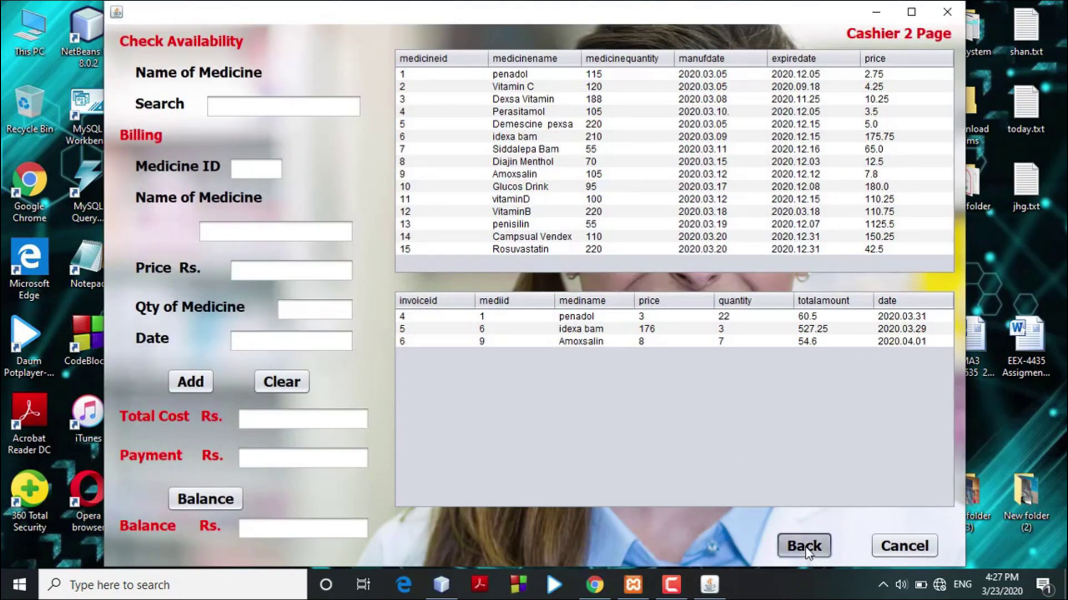
{"action": "left_click", "coordinate": [622, 328]}
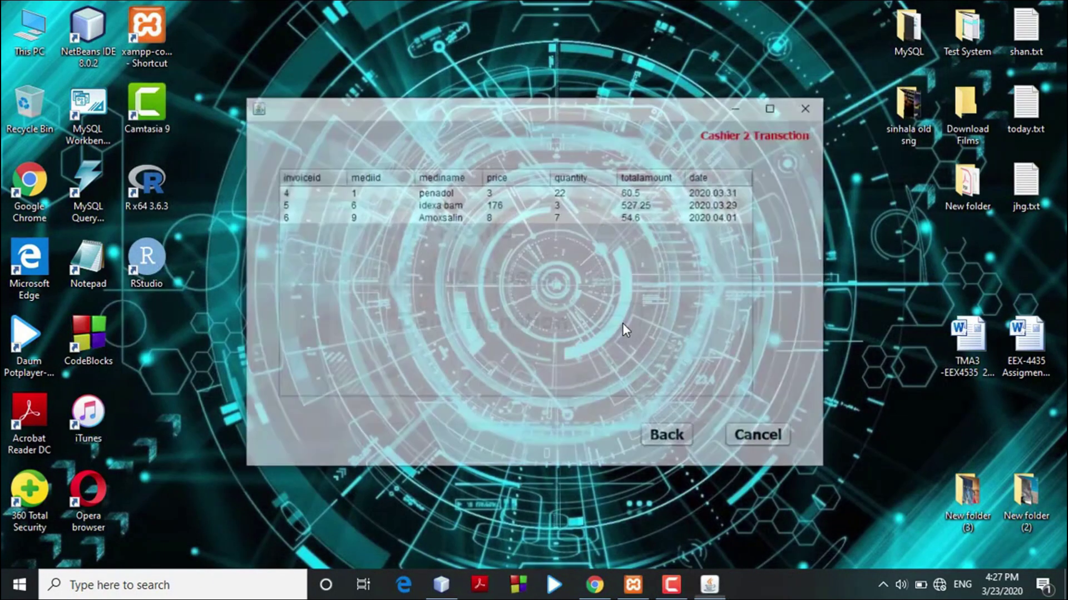